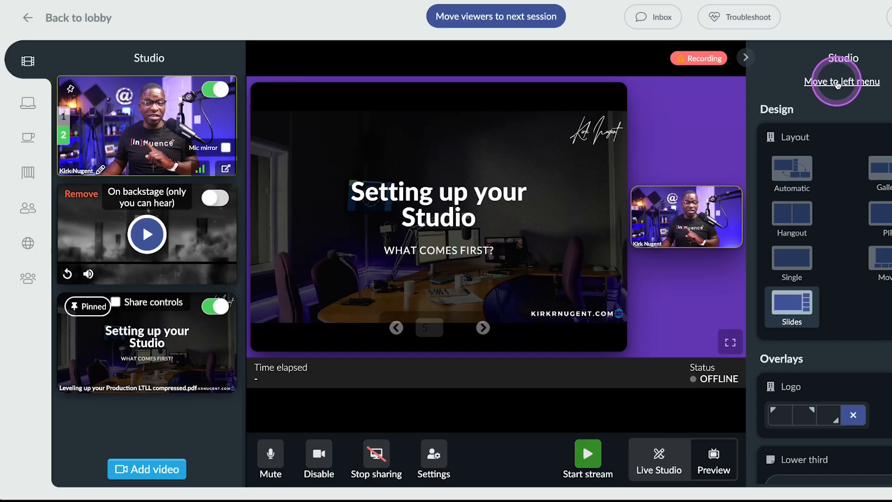
{"action": "left_click", "coordinate": [838, 83]}
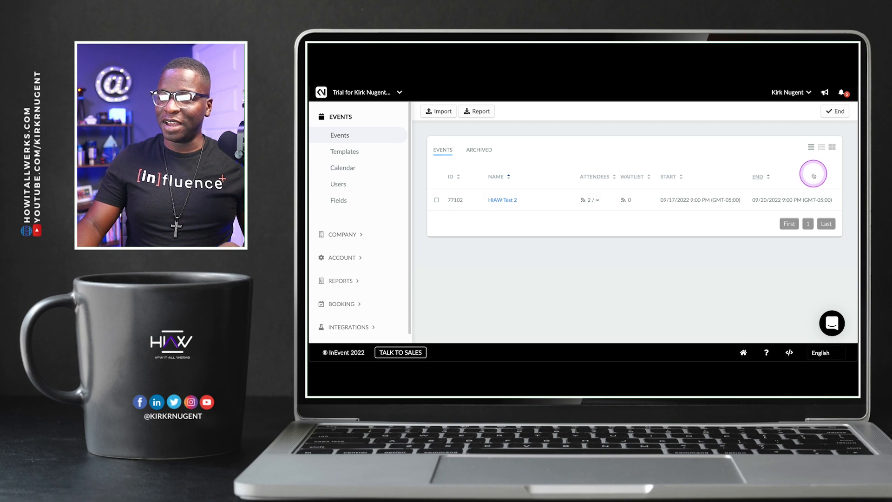
Step: Start a new event named Test HIAW with additional settings shown, and continue past the basic information to the privacy details
{"action": "left_click", "coordinate": [823, 111]}
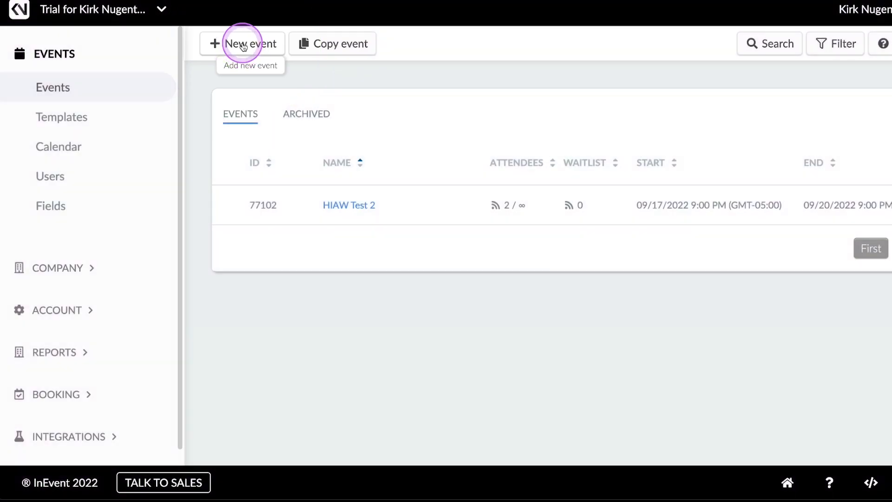
{"action": "left_click", "coordinate": [243, 45]}
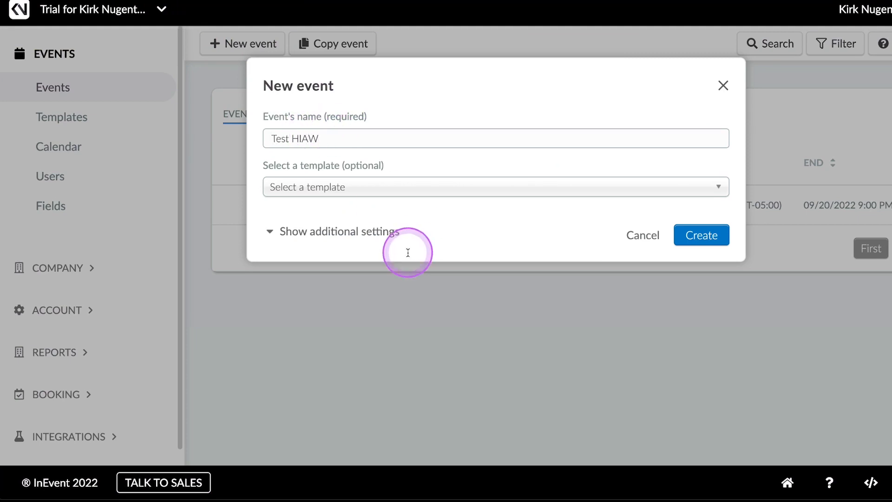
{"action": "left_click", "coordinate": [386, 232]}
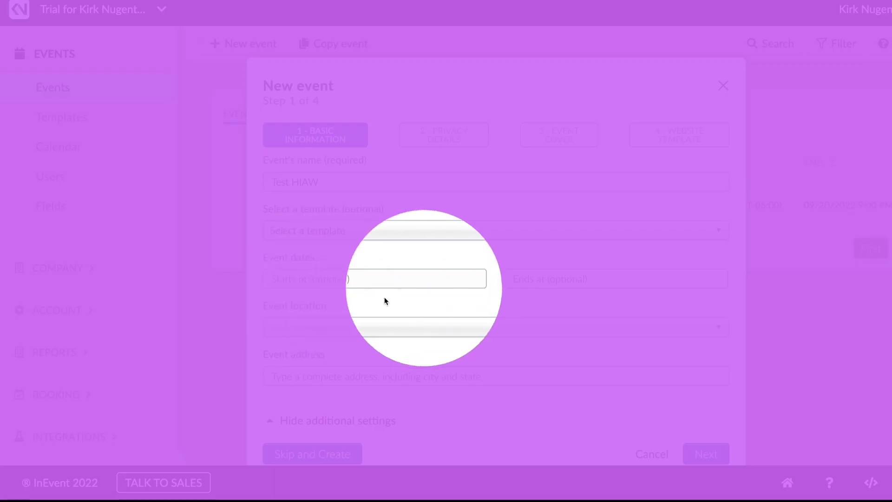
{"action": "scroll", "coordinate": [583, 417], "scroll_direction": "down", "scroll_amount": 1}
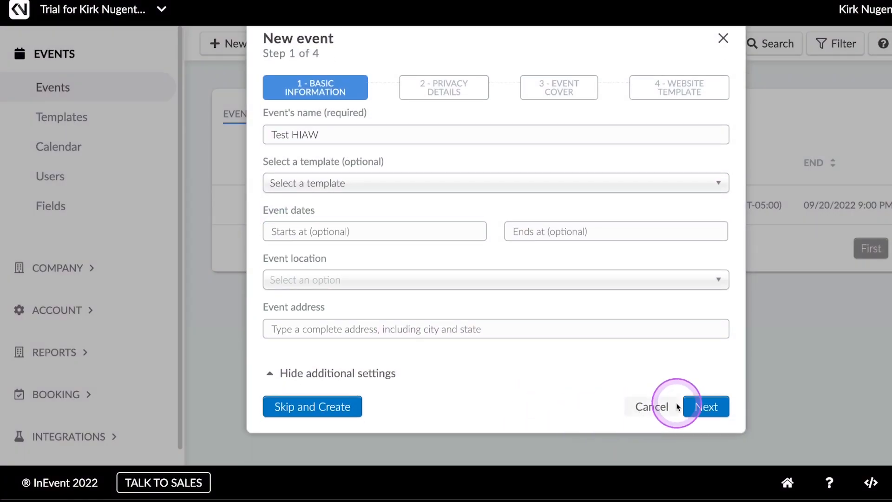
{"action": "left_click", "coordinate": [705, 407]}
Step: Set the event to Public, Virtual / Online and Visible to world, choose Free event as its type, and continue to the cover
{"action": "left_click", "coordinate": [338, 180]}
{"action": "left_click", "coordinate": [319, 220]}
{"action": "left_click", "coordinate": [322, 224]}
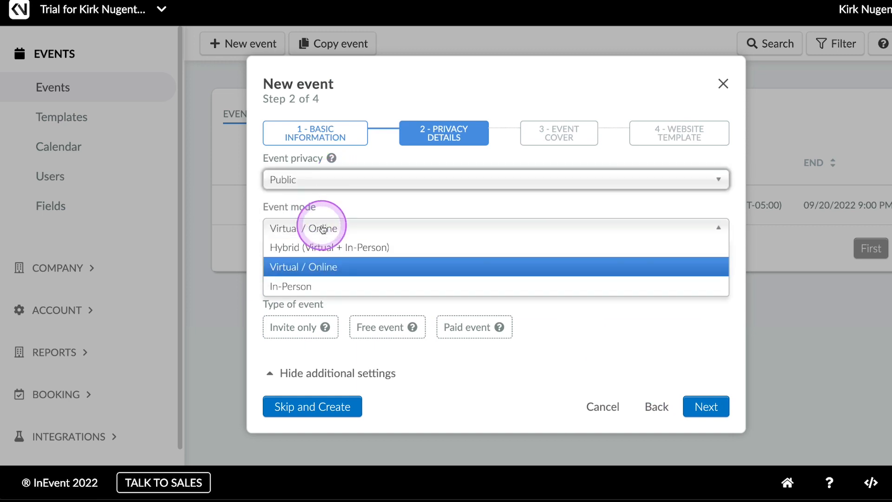
{"action": "left_click", "coordinate": [325, 223]}
{"action": "left_click", "coordinate": [321, 278]}
{"action": "left_click", "coordinate": [304, 315]}
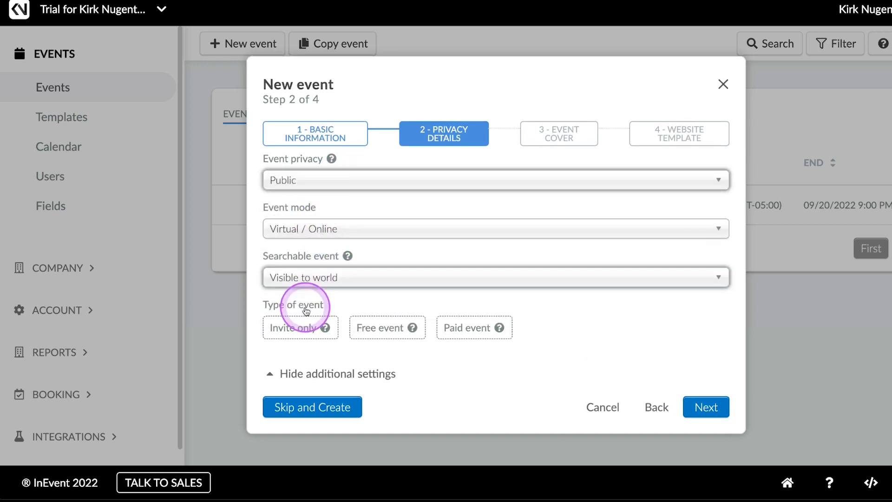
{"action": "left_click", "coordinate": [383, 327]}
{"action": "left_click", "coordinate": [705, 407]}
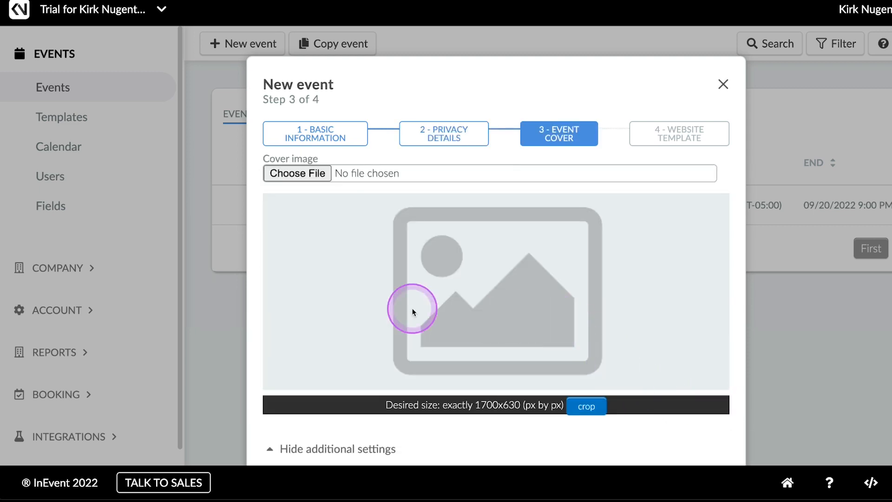
Step: Skip the cover image, choose the Andromeda-dark website template, and create the event
{"action": "scroll", "coordinate": [486, 304], "scroll_direction": "down", "scroll_amount": 1}
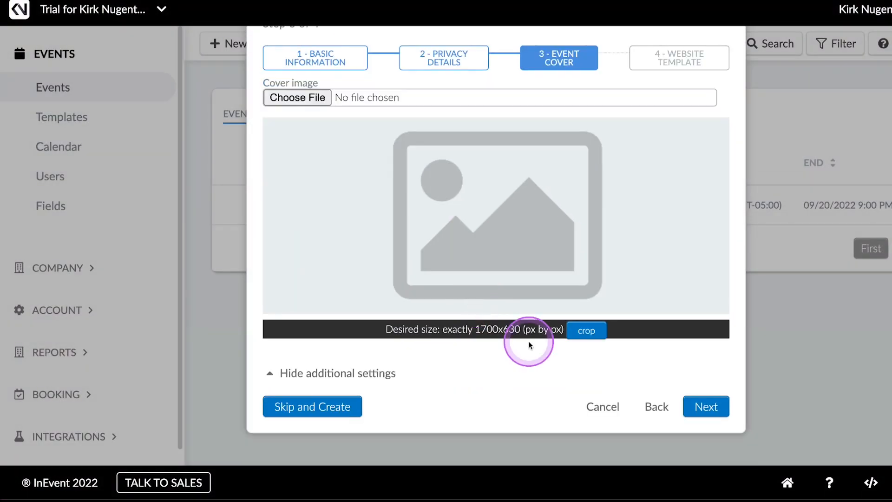
{"action": "left_click", "coordinate": [707, 406]}
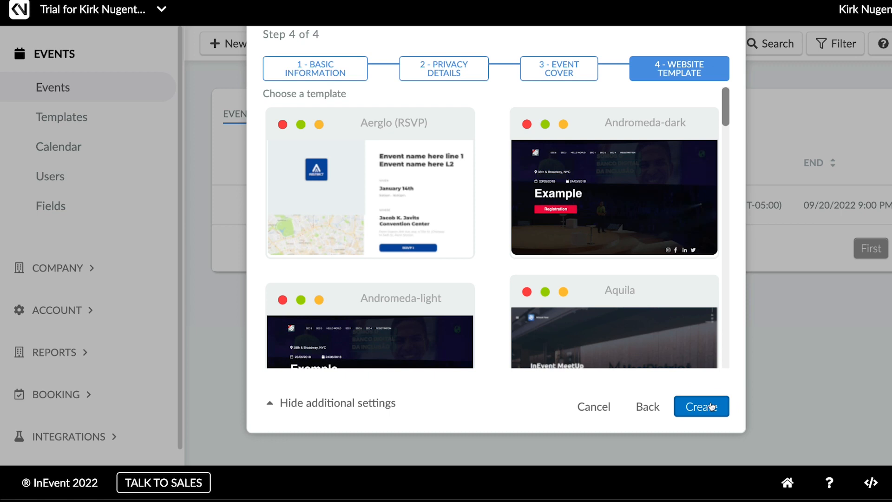
{"action": "left_click", "coordinate": [627, 179]}
{"action": "left_click", "coordinate": [700, 405]}
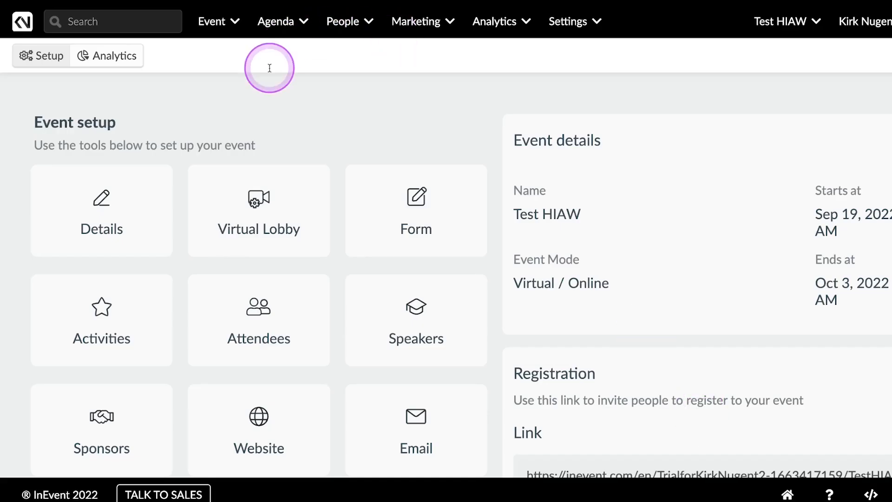
Step: Add an activity titled Brand Deal Workshop to the agenda, starting 09/19/2022 at 1:04 PM
{"action": "left_click", "coordinate": [286, 23]}
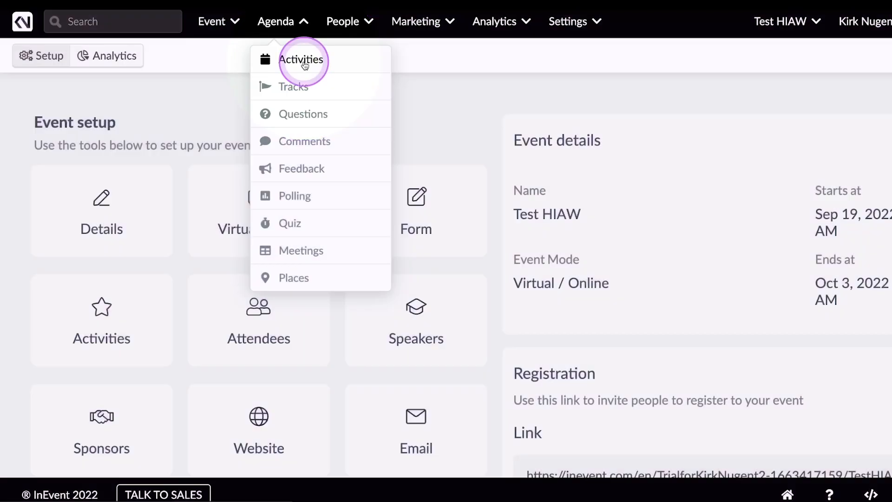
{"action": "left_click", "coordinate": [300, 62]}
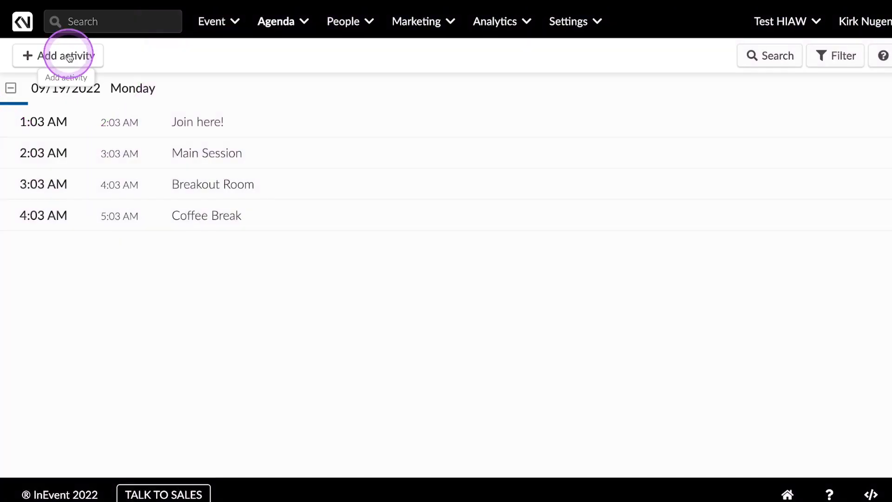
{"action": "left_click", "coordinate": [69, 57]}
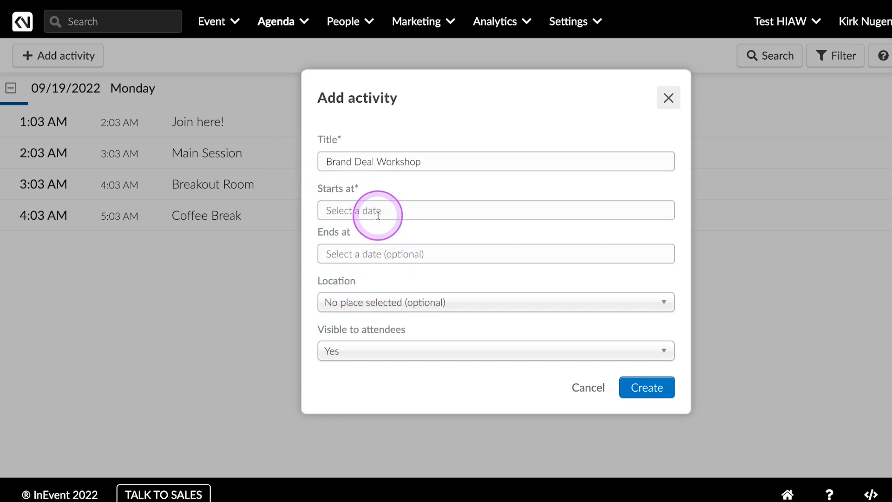
{"action": "left_click", "coordinate": [635, 386]}
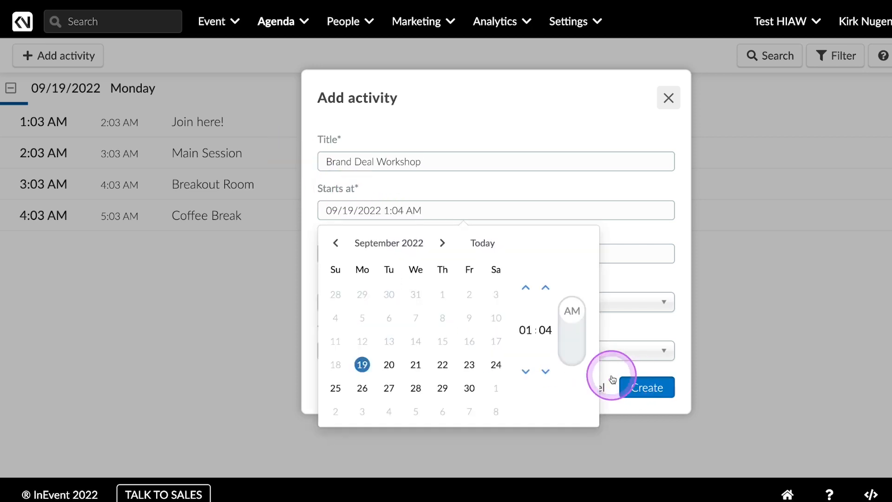
{"action": "left_click", "coordinate": [568, 329]}
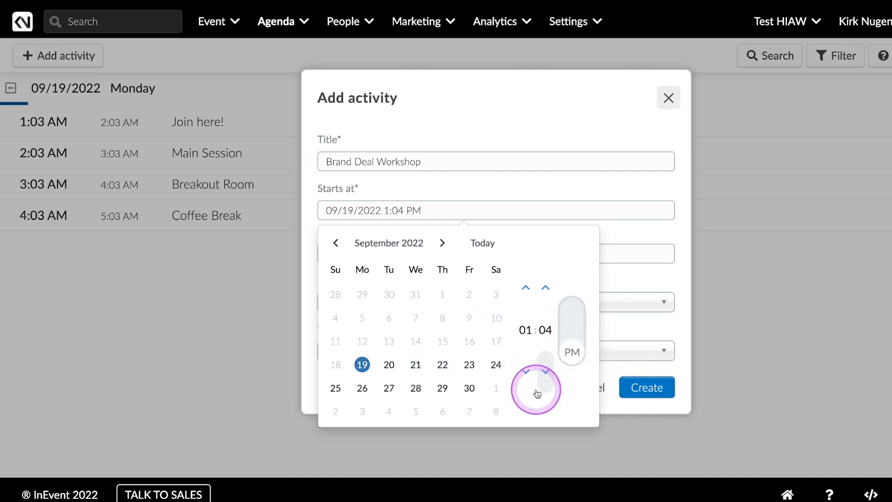
{"action": "left_click", "coordinate": [634, 385]}
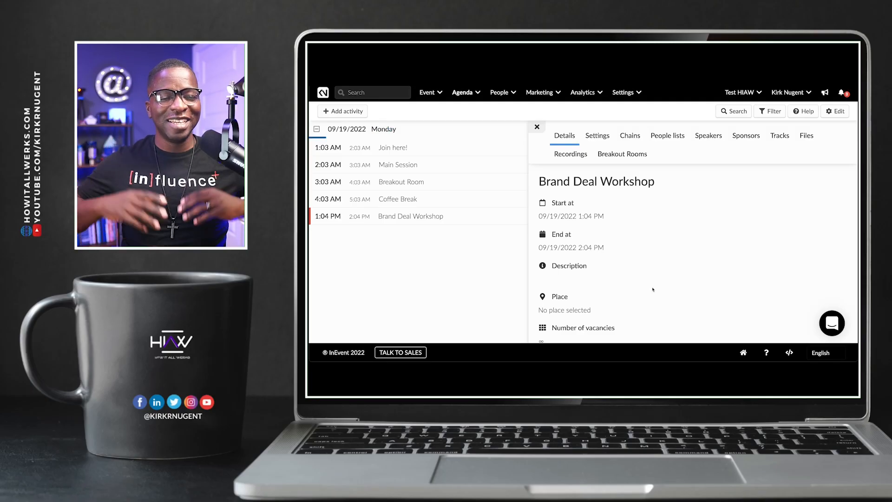
Step: Examine the Brand Deal Workshop details from its schedule down to the virtual room's video mode, provider and latency settings
{"action": "left_click", "coordinate": [645, 264]}
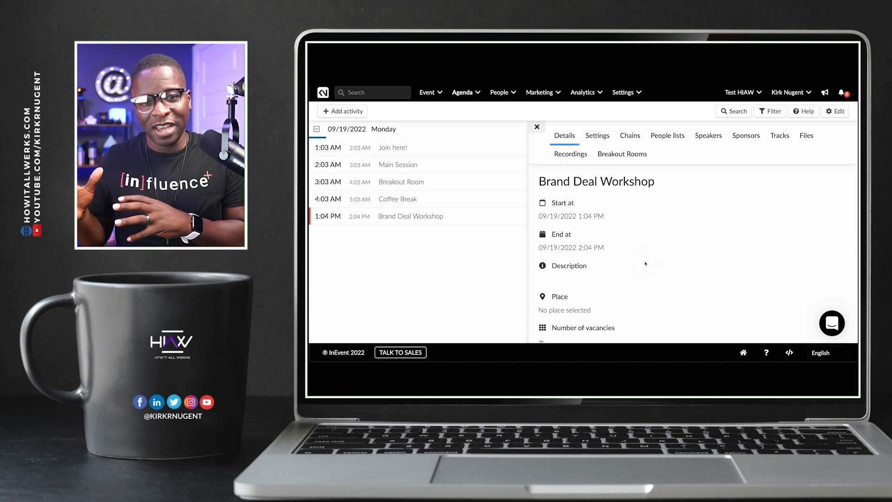
{"action": "scroll", "coordinate": [646, 263], "scroll_direction": "down", "scroll_amount": 3}
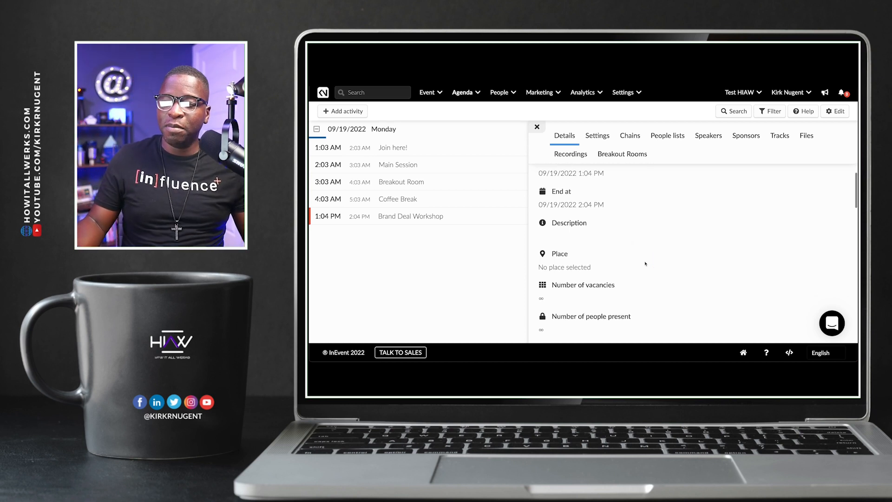
{"action": "left_click", "coordinate": [648, 255]}
{"action": "scroll", "coordinate": [648, 254], "scroll_direction": "down", "scroll_amount": 1}
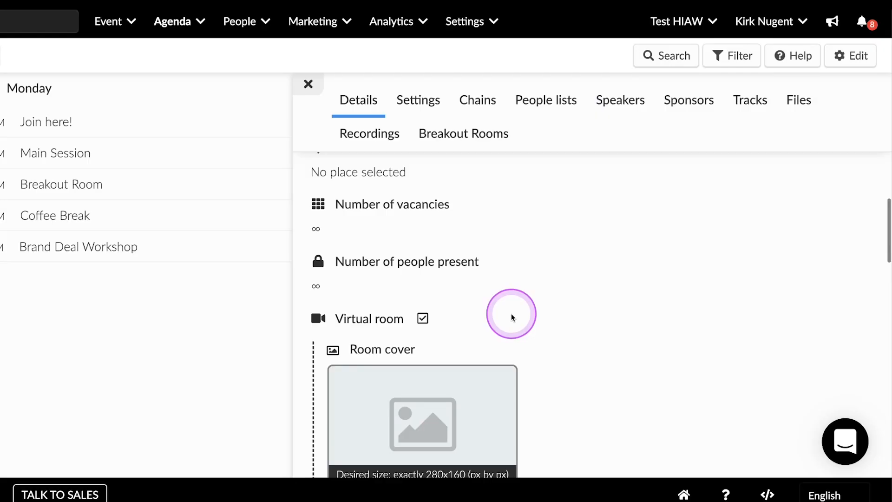
{"action": "scroll", "coordinate": [511, 318], "scroll_direction": "down", "scroll_amount": 2}
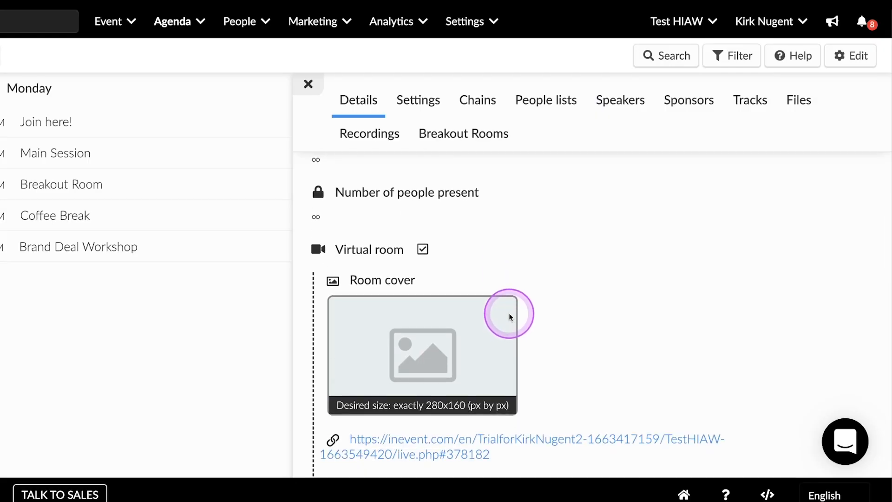
{"action": "scroll", "coordinate": [510, 316], "scroll_direction": "down", "scroll_amount": 1}
{"action": "scroll", "coordinate": [511, 314], "scroll_direction": "down", "scroll_amount": 2}
{"action": "scroll", "coordinate": [512, 313], "scroll_direction": "down", "scroll_amount": 1}
{"action": "scroll", "coordinate": [511, 308], "scroll_direction": "down", "scroll_amount": 5}
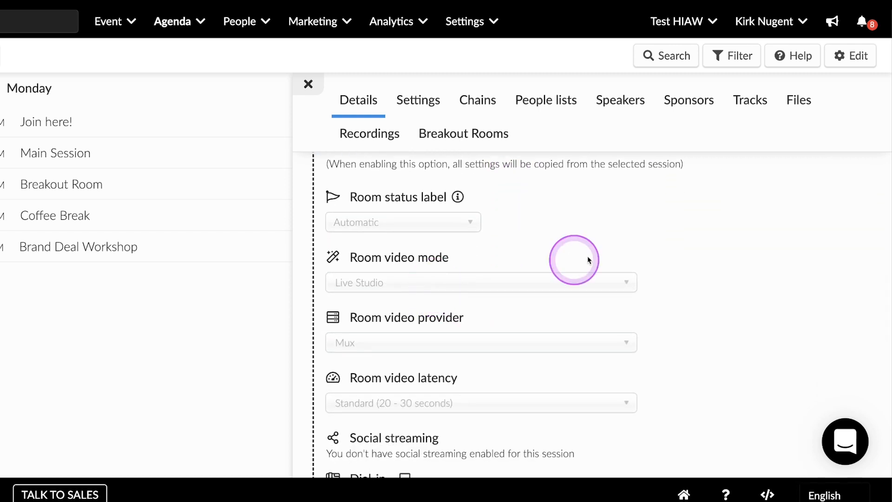
Step: Enable editing for the Brand Deal Workshop activity and choose Live Studio as its room video mode
{"action": "left_click", "coordinate": [857, 55]}
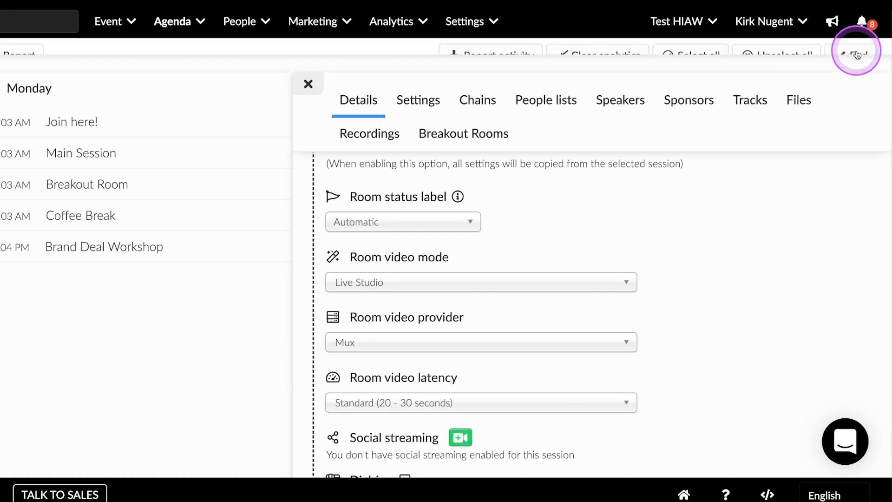
{"action": "left_click", "coordinate": [403, 283]}
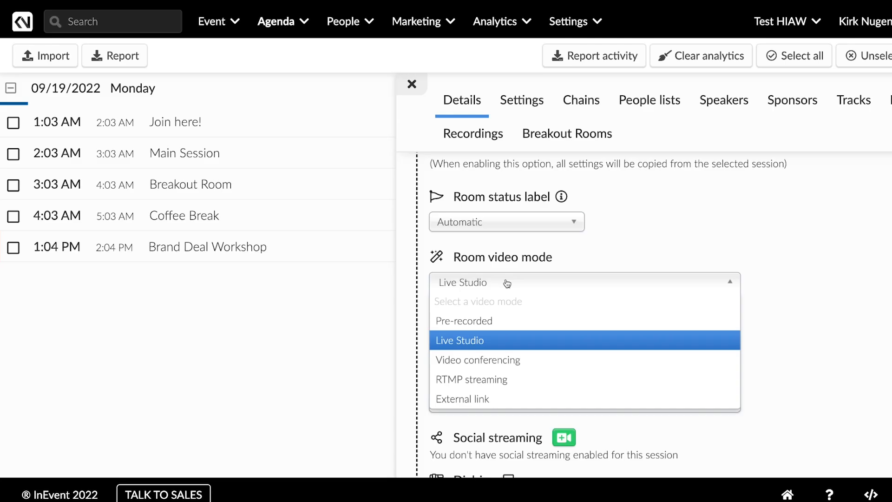
{"action": "left_click", "coordinate": [566, 267]}
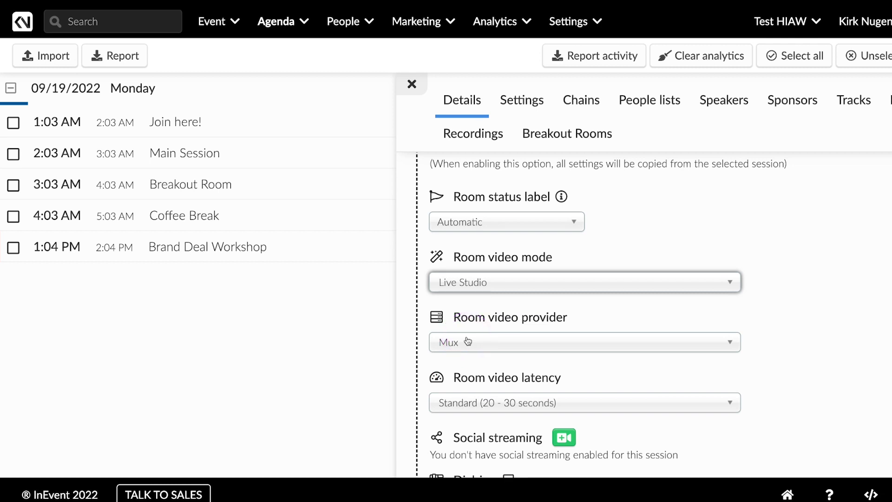
{"action": "left_click", "coordinate": [610, 377]}
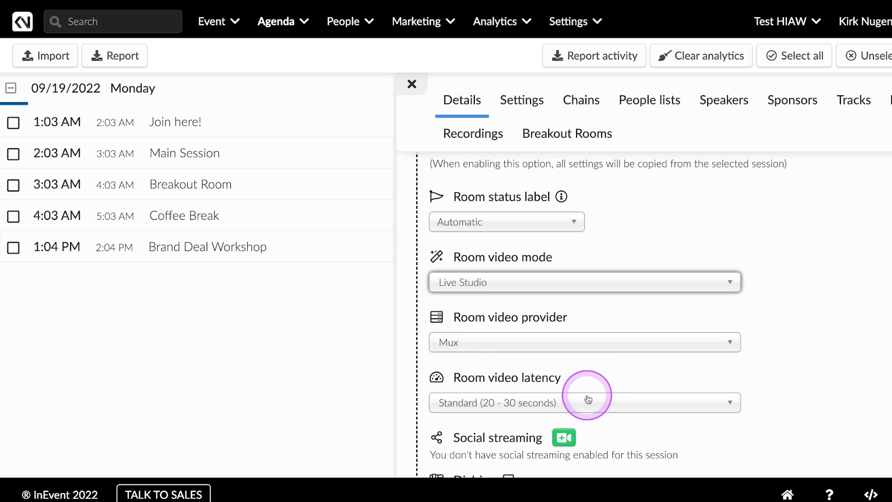
Step: Look at the social streaming platforms and YouTube's stream URL and key fields, leaving without adding a stream
{"action": "scroll", "coordinate": [589, 426], "scroll_direction": "down", "scroll_amount": 3}
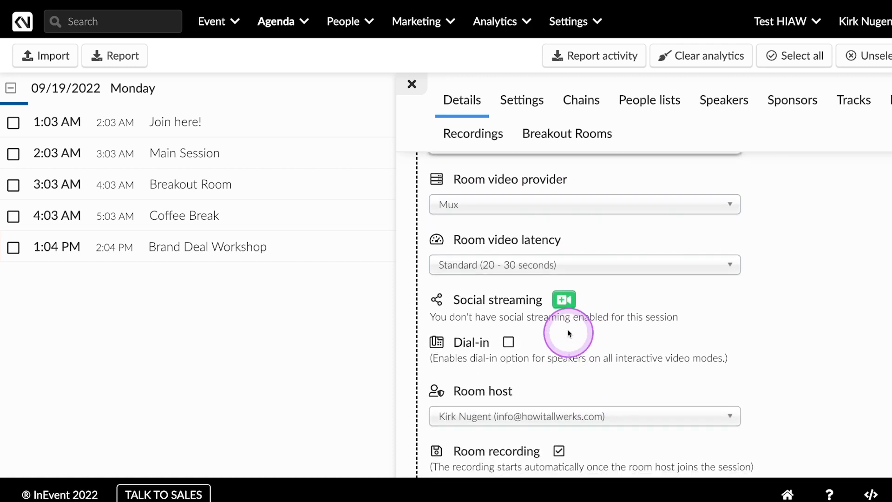
{"action": "left_click", "coordinate": [566, 296]}
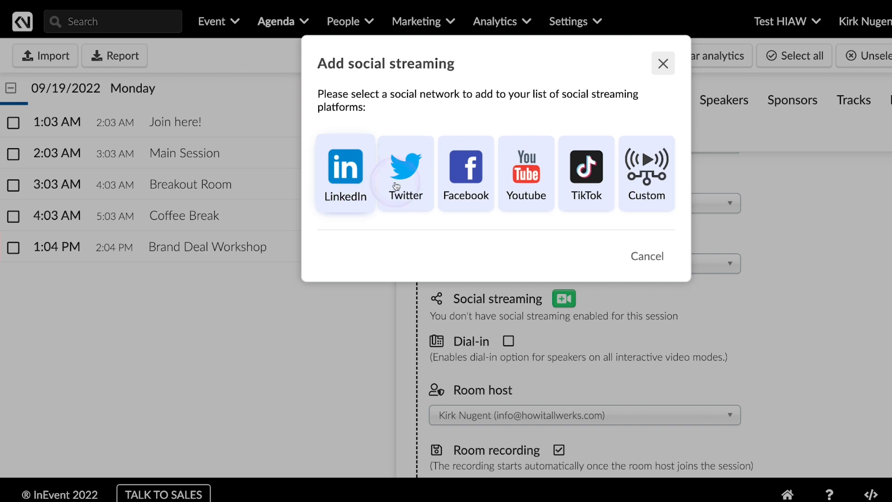
{"action": "left_click", "coordinate": [523, 176]}
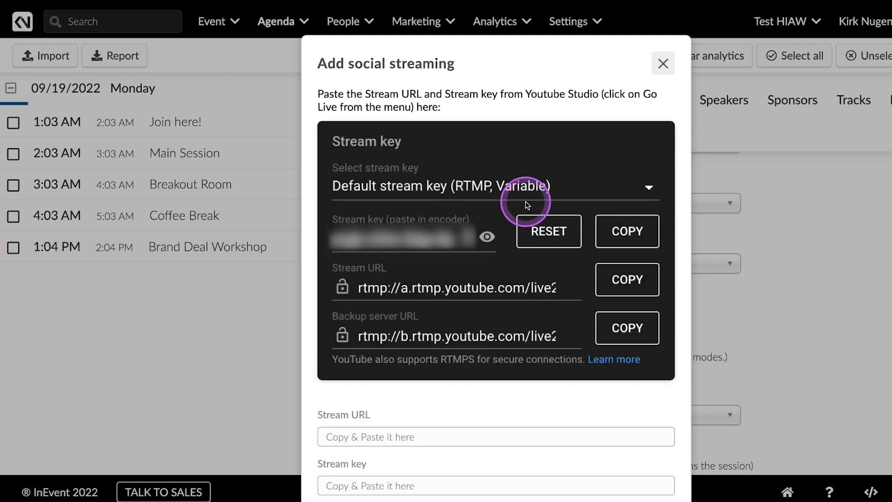
{"action": "scroll", "coordinate": [529, 219], "scroll_direction": "down", "scroll_amount": 3}
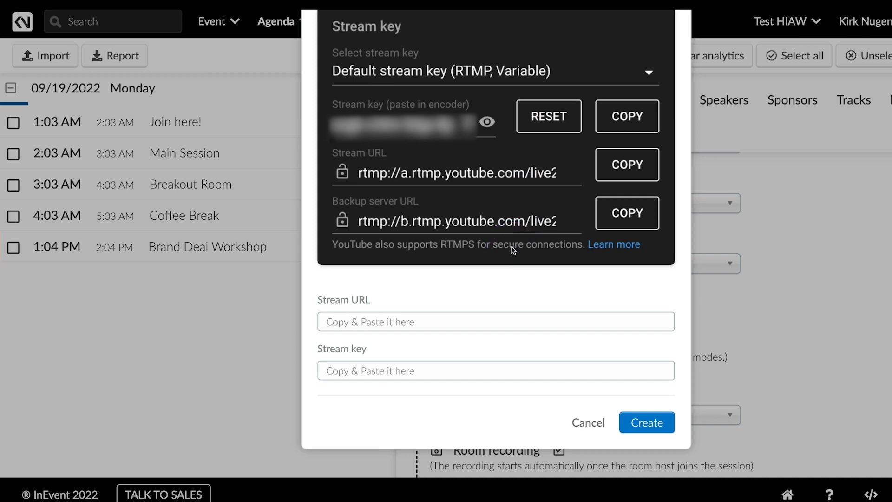
{"action": "left_click", "coordinate": [589, 424]}
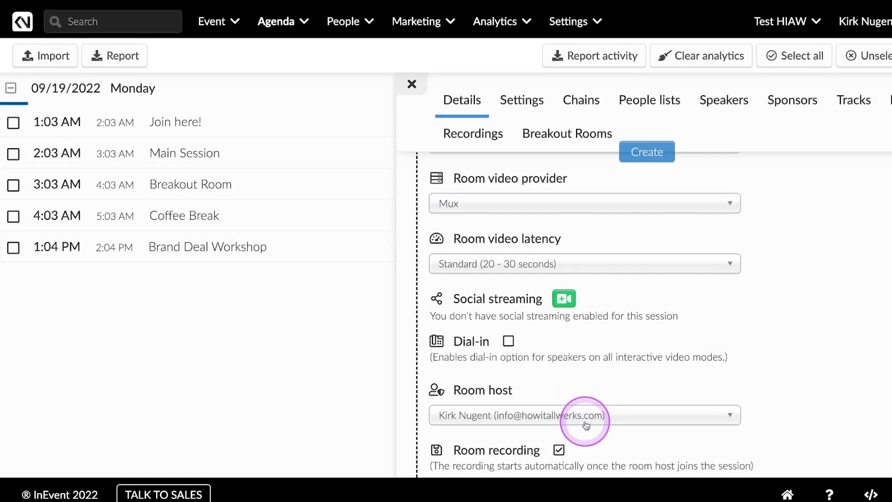
Step: Review the remaining virtual room options down to attendance tracking, and end editing of the activity
{"action": "scroll", "coordinate": [671, 357], "scroll_direction": "down", "scroll_amount": 8}
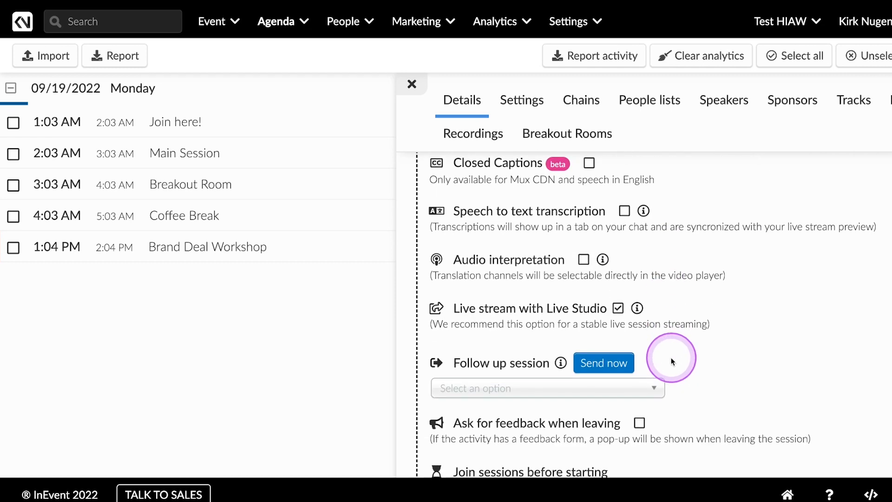
{"action": "scroll", "coordinate": [669, 360], "scroll_direction": "up", "scroll_amount": 2}
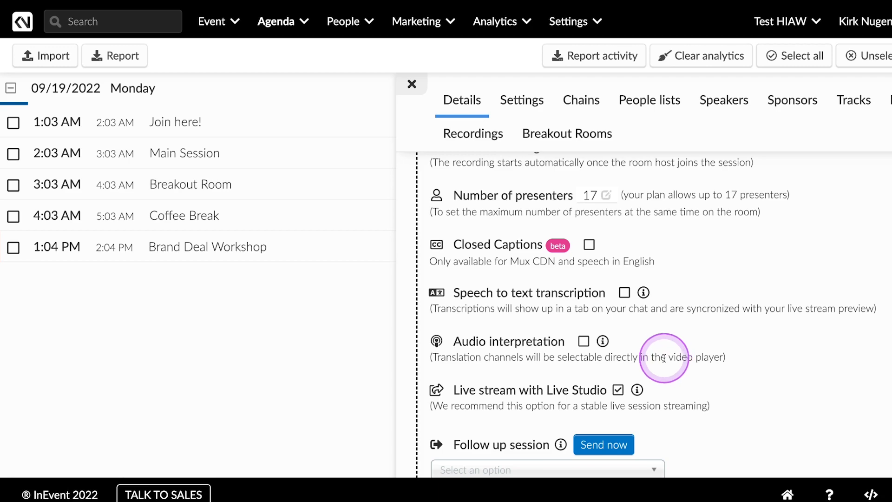
{"action": "scroll", "coordinate": [666, 358], "scroll_direction": "down", "scroll_amount": 10}
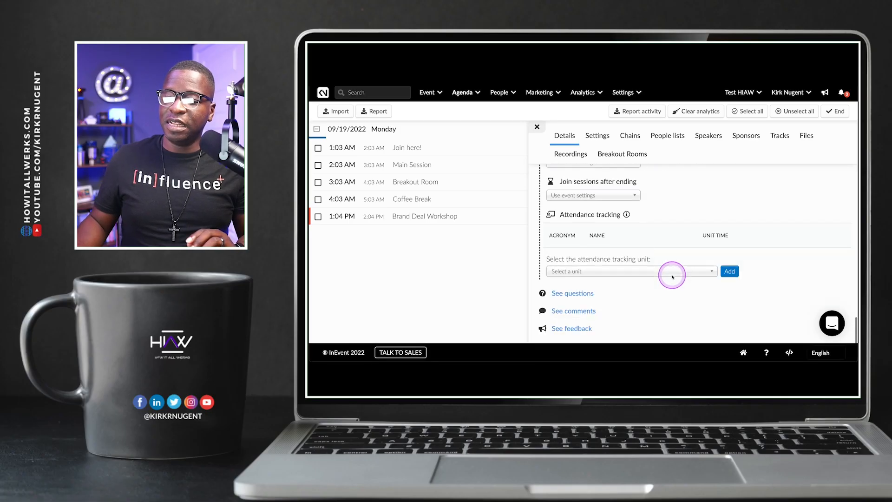
{"action": "scroll", "coordinate": [671, 276], "scroll_direction": "down", "scroll_amount": 2}
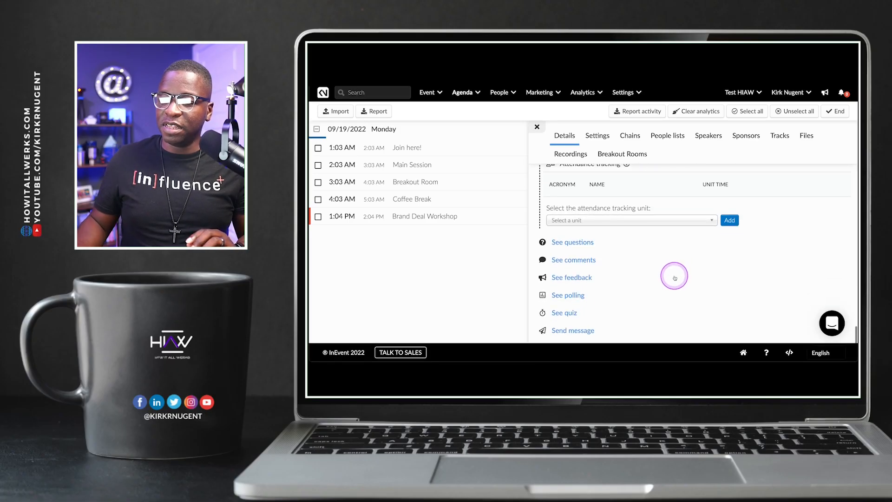
{"action": "left_click", "coordinate": [832, 112]}
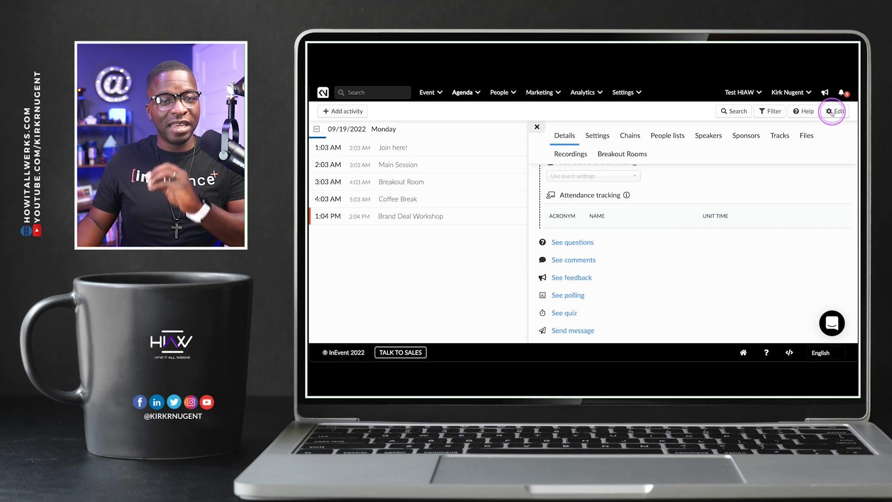
Step: Close the Brand Deal Workshop details and go back to the list of all events
{"action": "scroll", "coordinate": [764, 188], "scroll_direction": "up", "scroll_amount": 10}
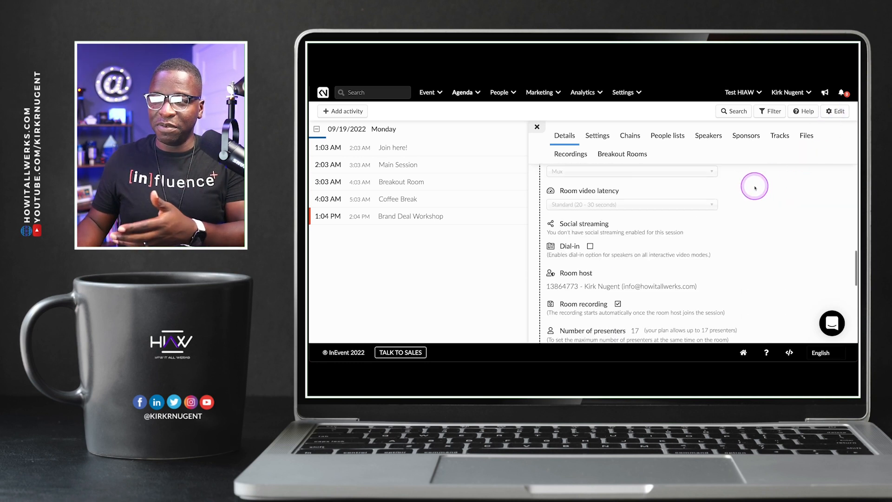
{"action": "left_click", "coordinate": [537, 127]}
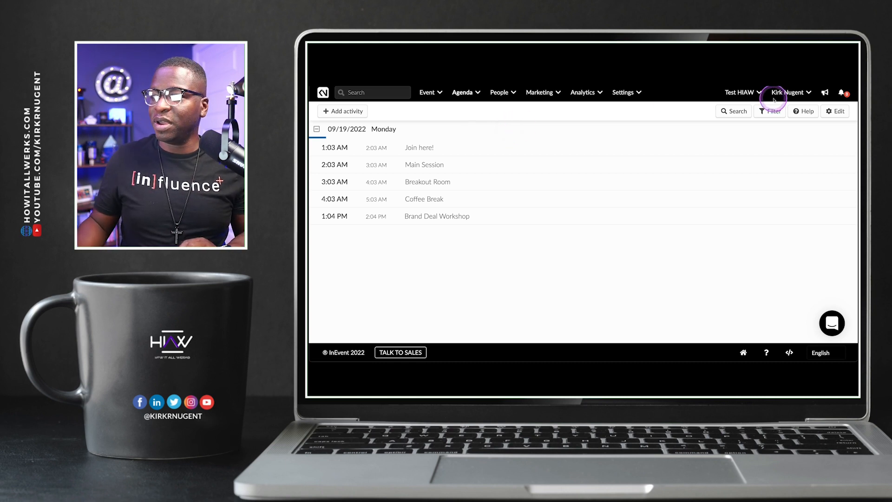
{"action": "left_click", "coordinate": [788, 94]}
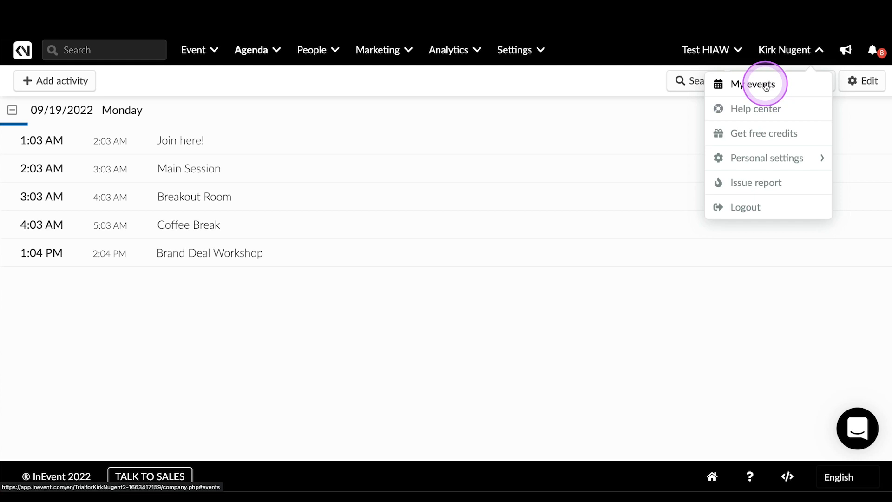
{"action": "left_click", "coordinate": [765, 85]}
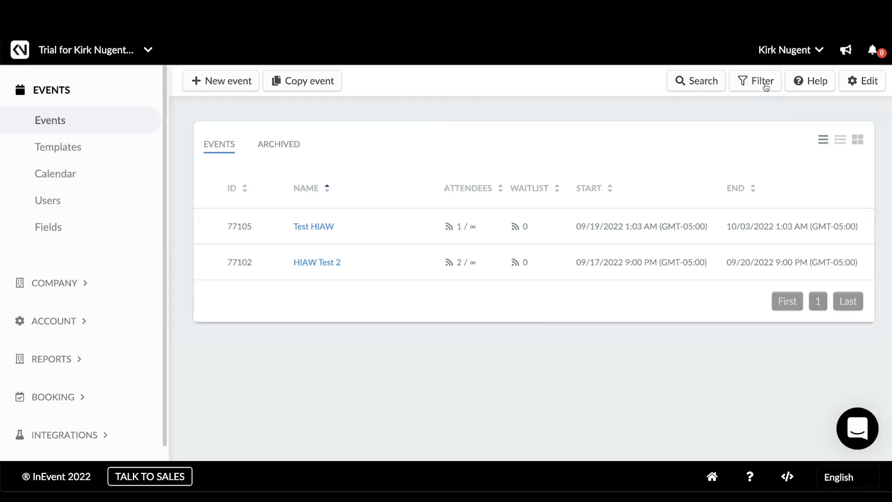
Step: Open the HIAW Test 2 event, go to its virtual lobby, and enter the Brand Deals Explained session
{"action": "left_click", "coordinate": [325, 262]}
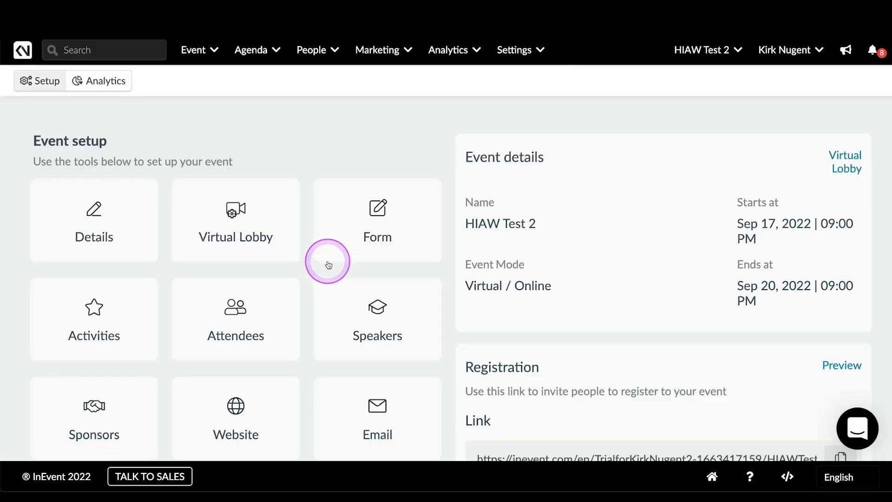
{"action": "left_click", "coordinate": [845, 158]}
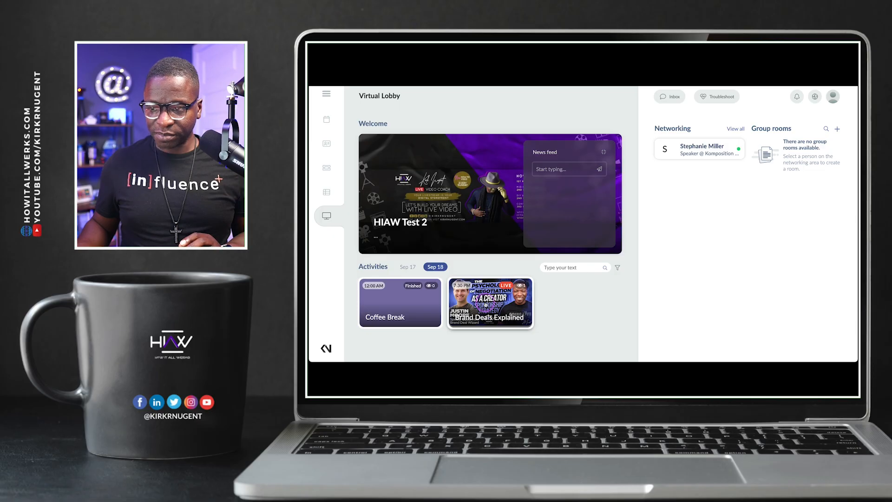
{"action": "left_click", "coordinate": [485, 305]}
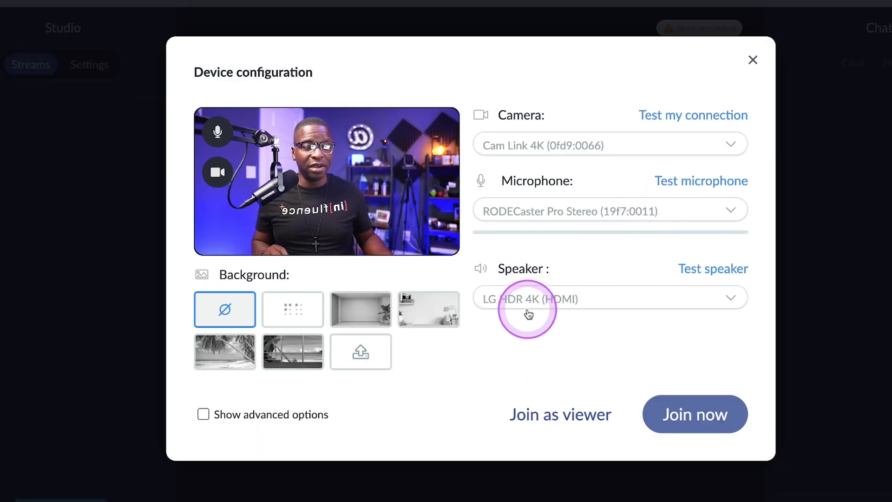
Step: Try the blur and a virtual room image as camera backgrounds, and go back to no background effect
{"action": "left_click", "coordinate": [285, 307]}
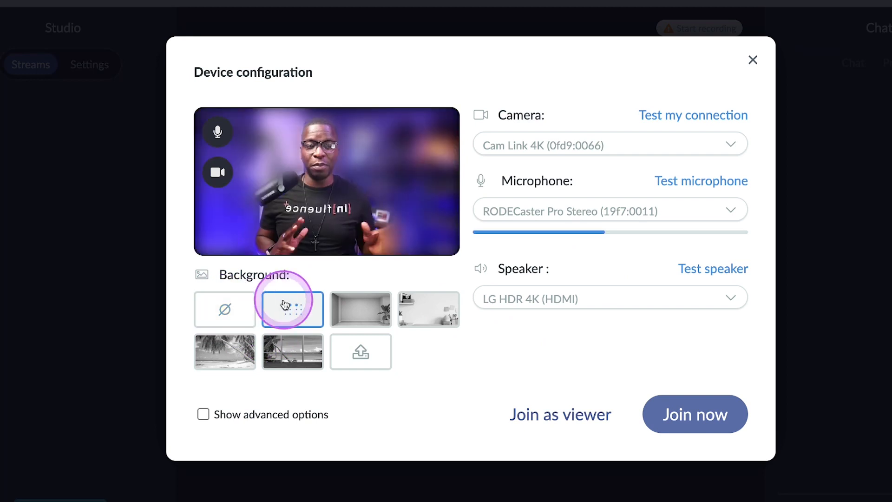
{"action": "left_click", "coordinate": [362, 325]}
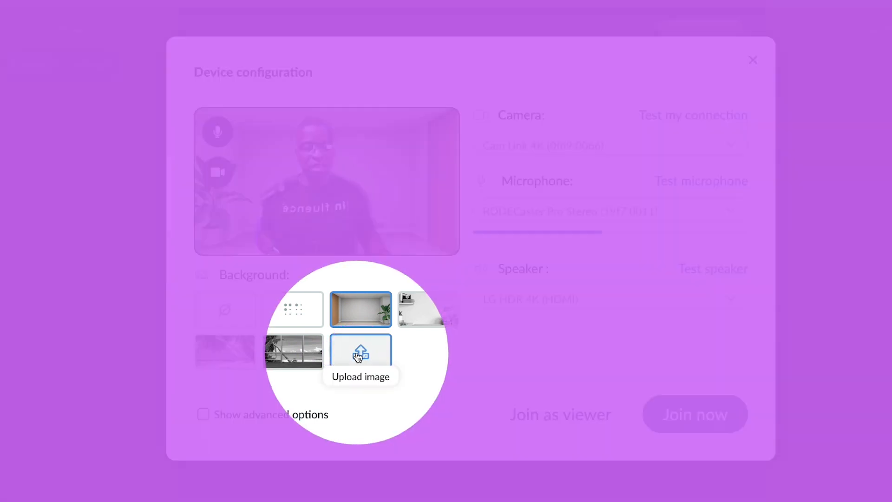
{"action": "left_click", "coordinate": [239, 312]}
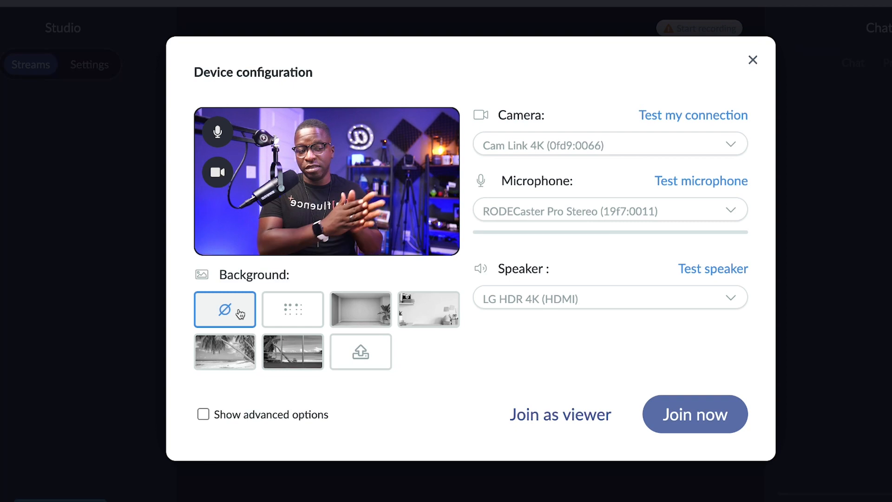
Step: Show the advanced device options, add HD USB Camera (05a3:9331) alongside the Cam Link 4K, and join the session
{"action": "left_click", "coordinate": [253, 415]}
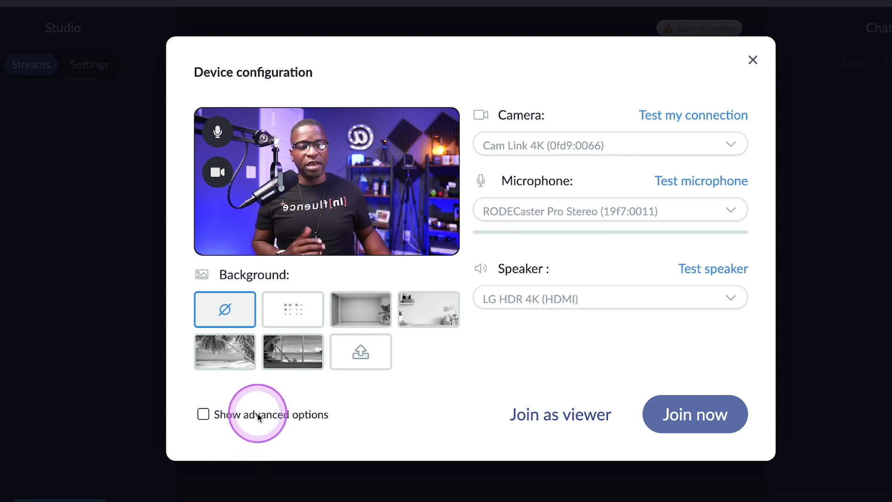
{"action": "left_click", "coordinate": [231, 418]}
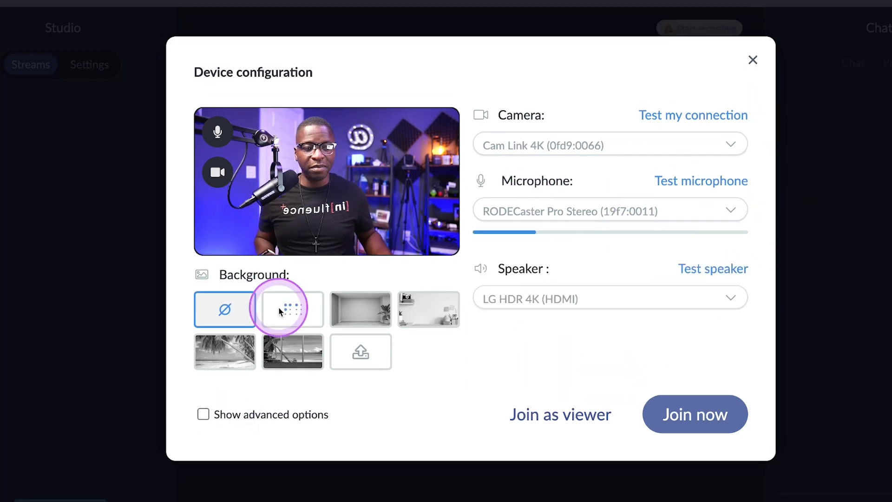
{"action": "left_click", "coordinate": [242, 413]}
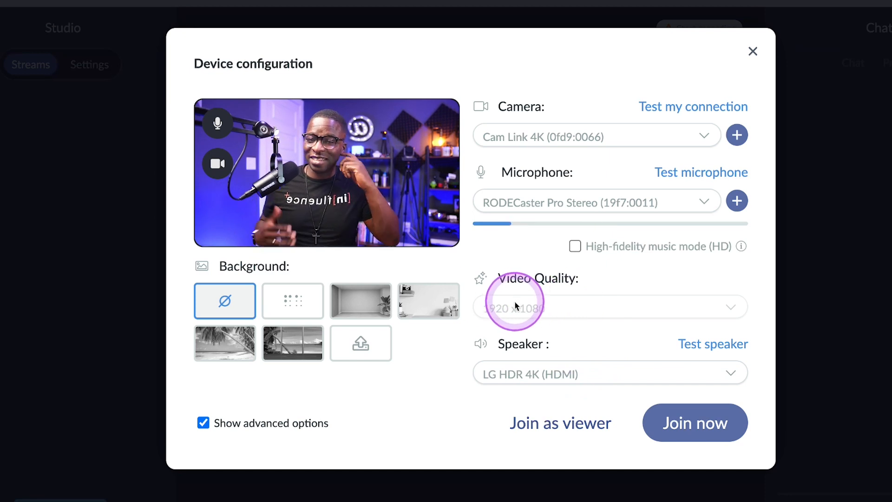
{"action": "left_click", "coordinate": [736, 134]}
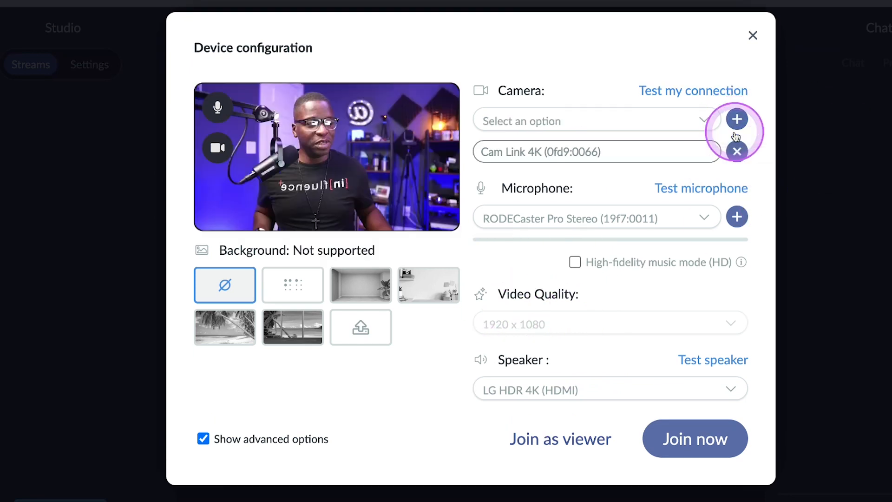
{"action": "left_click", "coordinate": [687, 123]}
{"action": "left_click", "coordinate": [621, 195]}
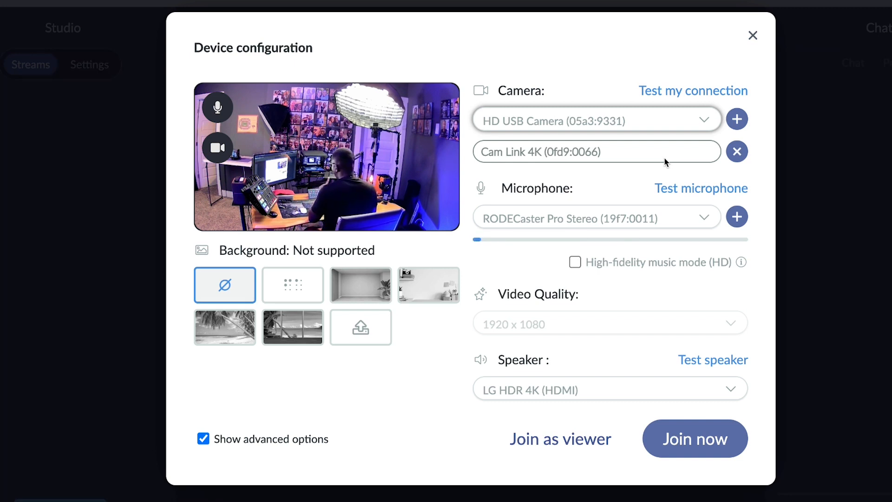
{"action": "left_click", "coordinate": [692, 427]}
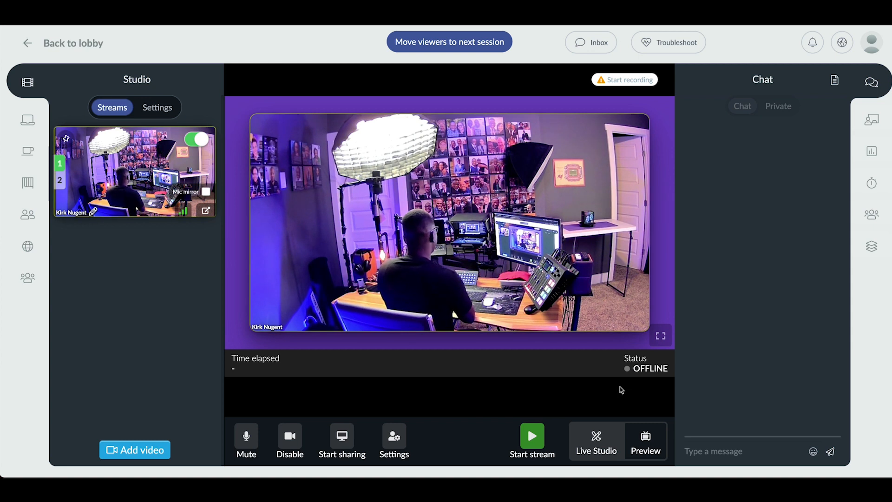
{"action": "left_click", "coordinate": [621, 389]}
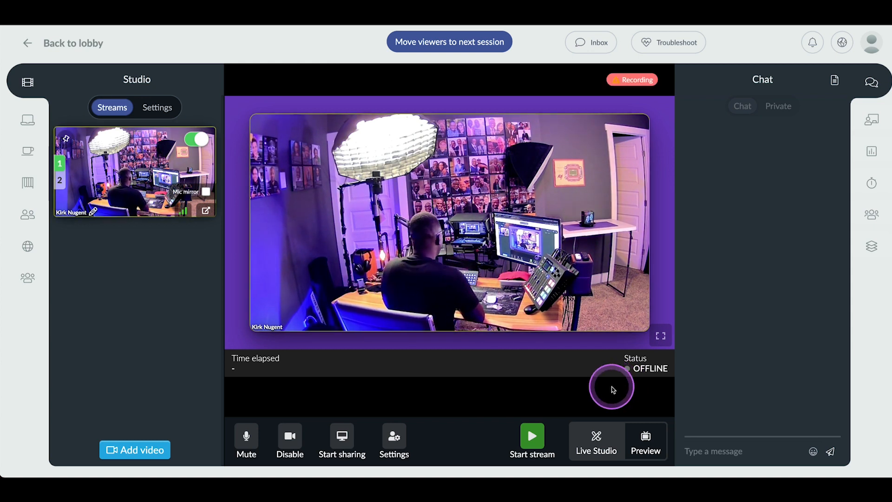
{"action": "left_click", "coordinate": [586, 401]}
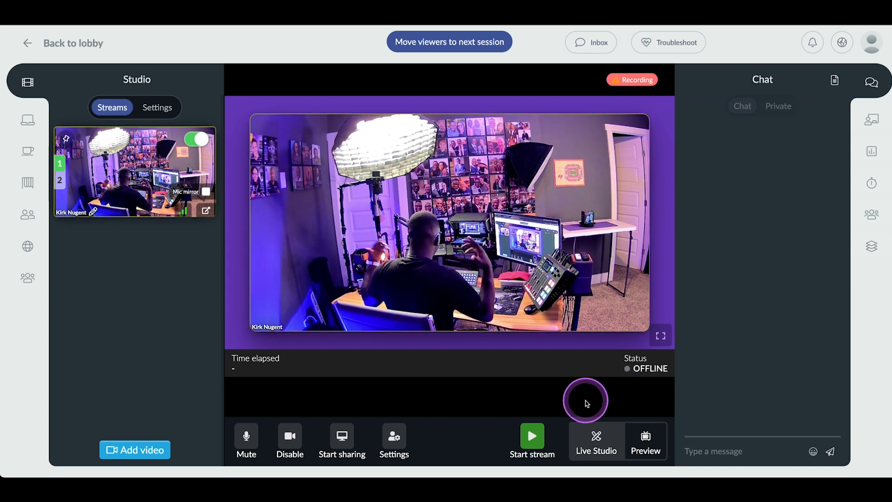
{"action": "left_click", "coordinate": [413, 347]}
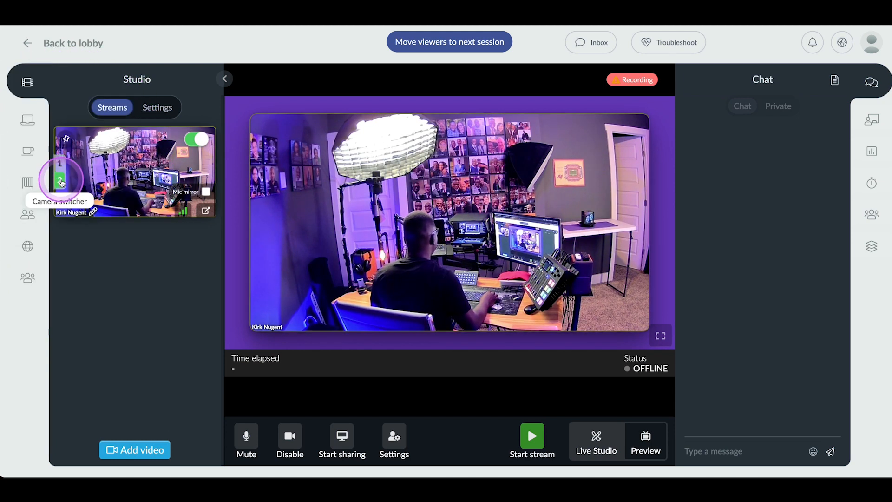
Step: Alternate the presenter's feed between cameras 1 and 2 with the camera switcher, ending on camera 2
{"action": "left_click", "coordinate": [61, 181]}
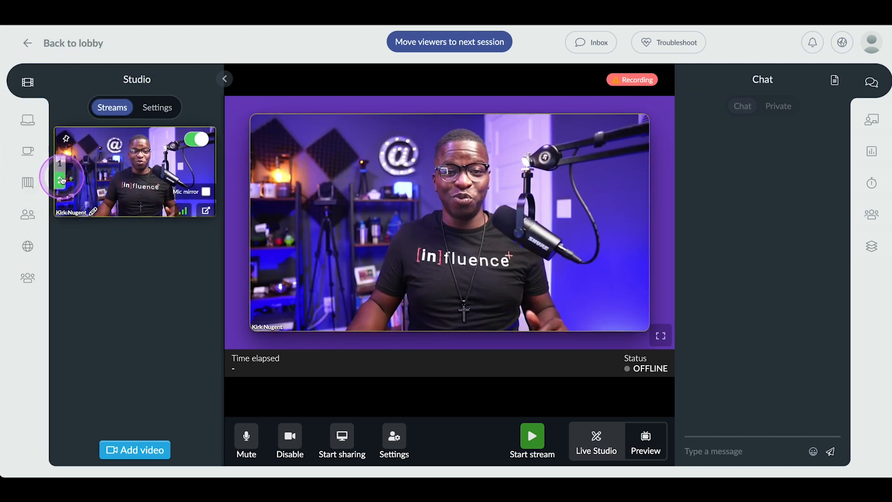
{"action": "left_click", "coordinate": [61, 167]}
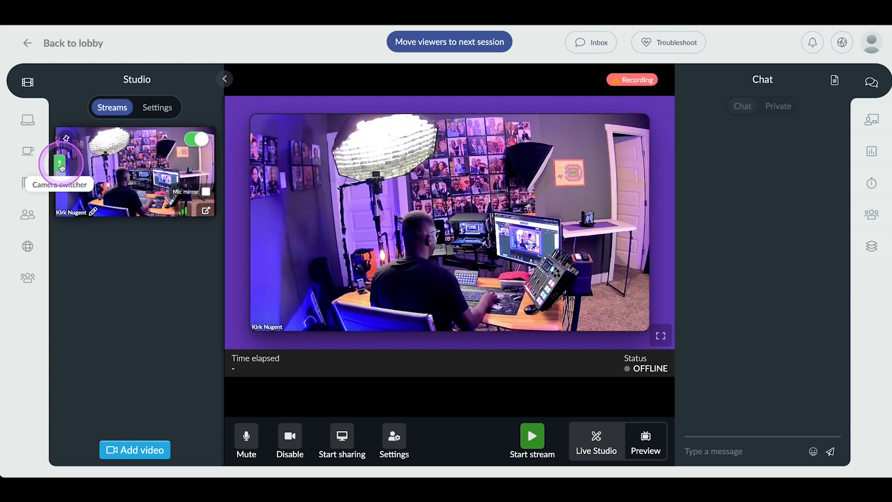
{"action": "left_click", "coordinate": [61, 181]}
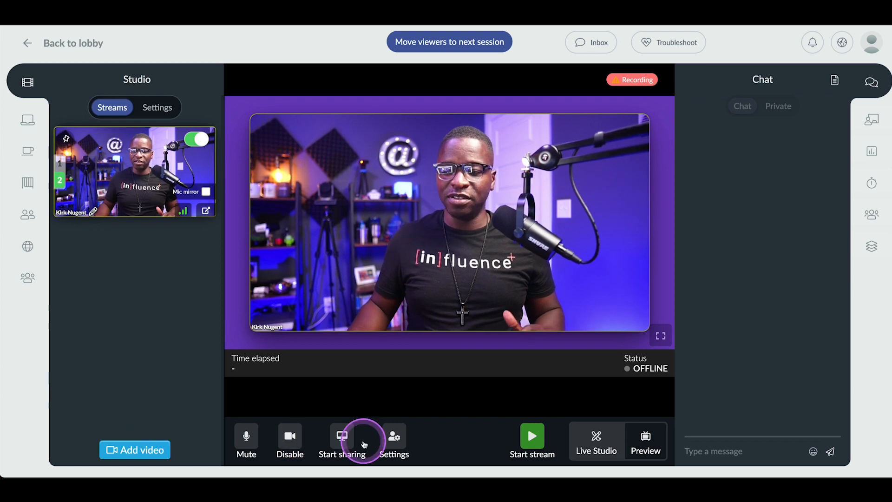
Step: Mute and unmute the microphone, and turn the camera off and on again
{"action": "left_click", "coordinate": [246, 437]}
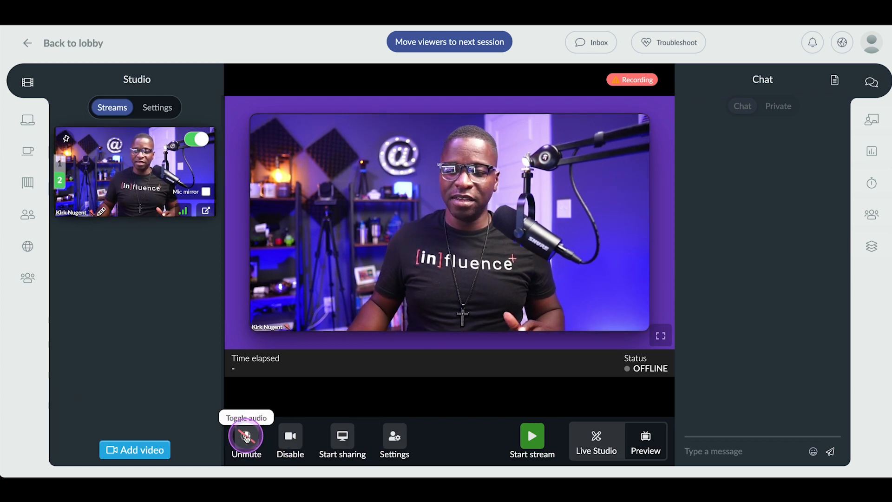
{"action": "left_click", "coordinate": [245, 437]}
{"action": "left_click", "coordinate": [291, 436]}
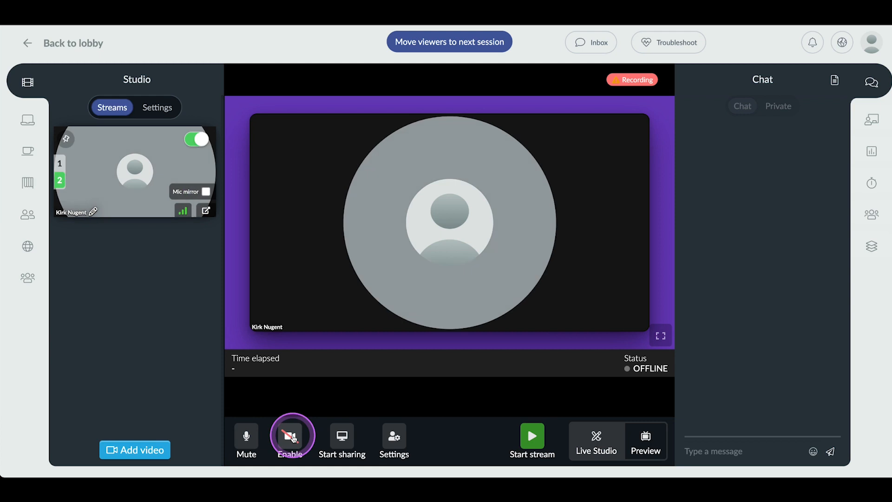
{"action": "left_click", "coordinate": [290, 437]}
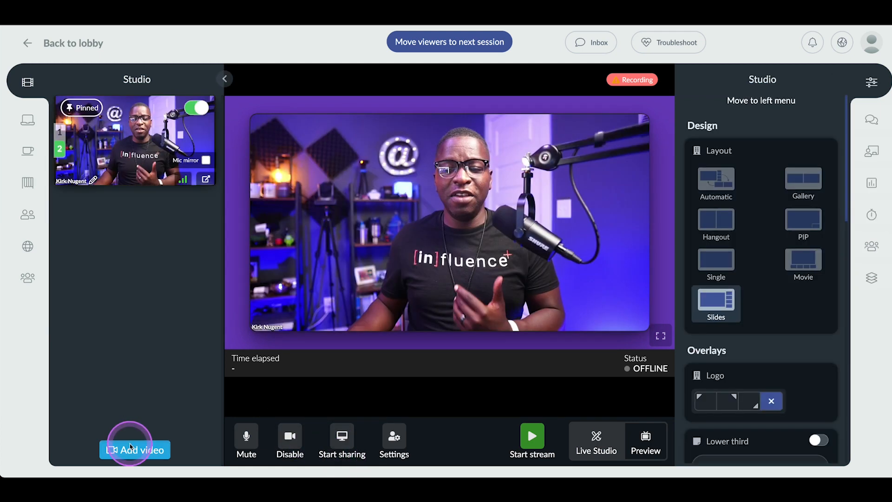
Step: Add Final Comp_V1.mp4 from the video library to the studio, bring it onto the live stream, and play it
{"action": "left_click", "coordinate": [130, 447]}
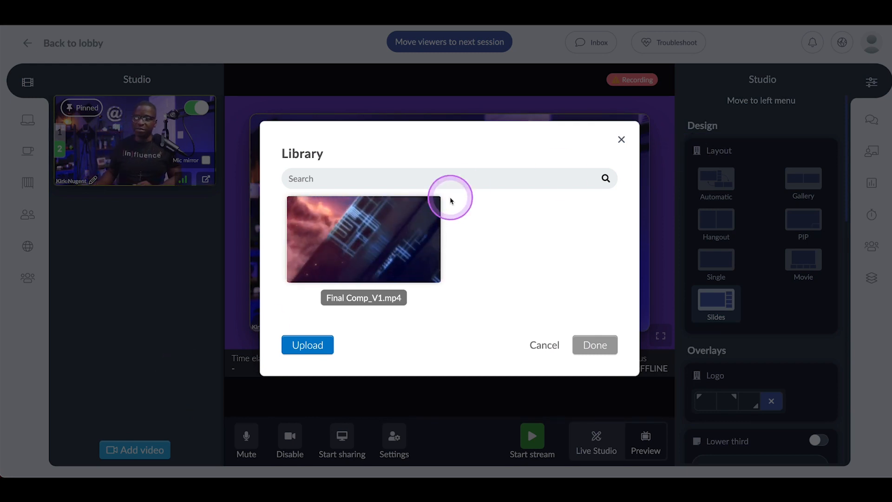
{"action": "left_click", "coordinate": [347, 240]}
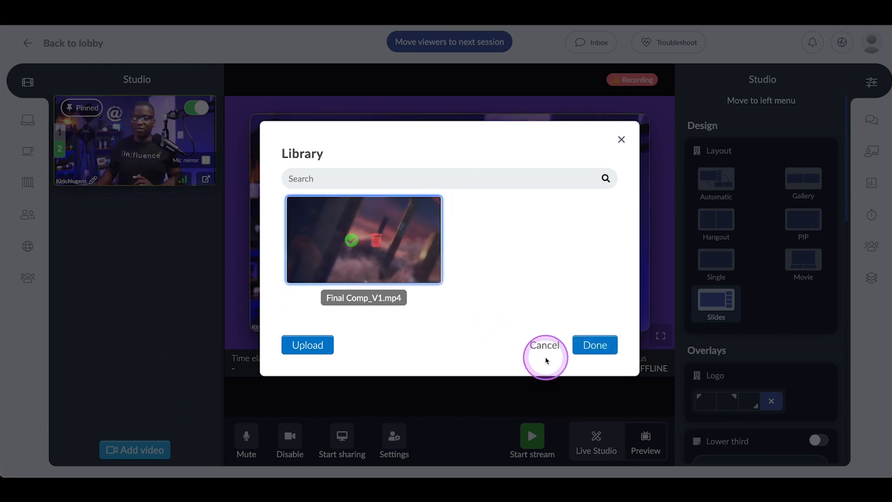
{"action": "left_click", "coordinate": [592, 344]}
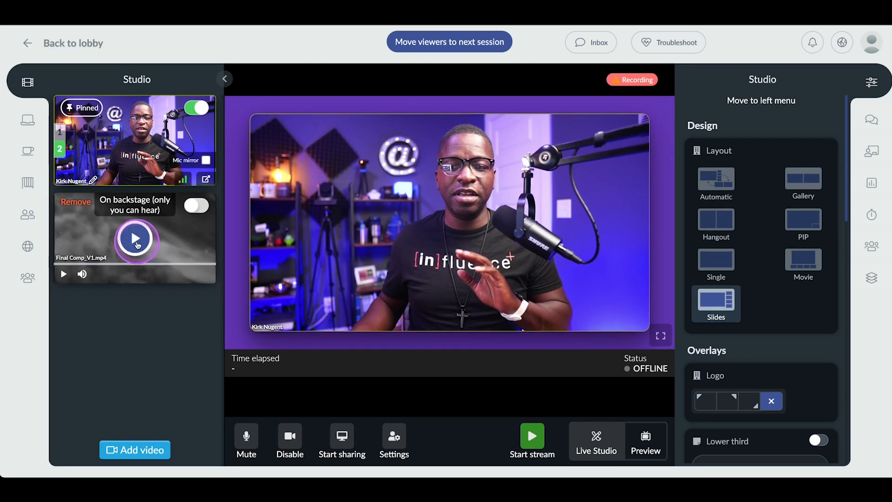
{"action": "left_click", "coordinate": [193, 212]}
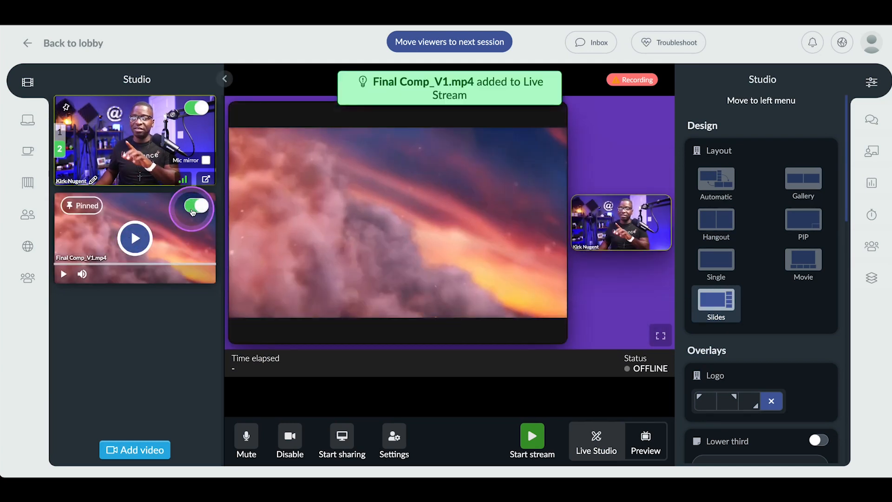
{"action": "left_click", "coordinate": [120, 246]}
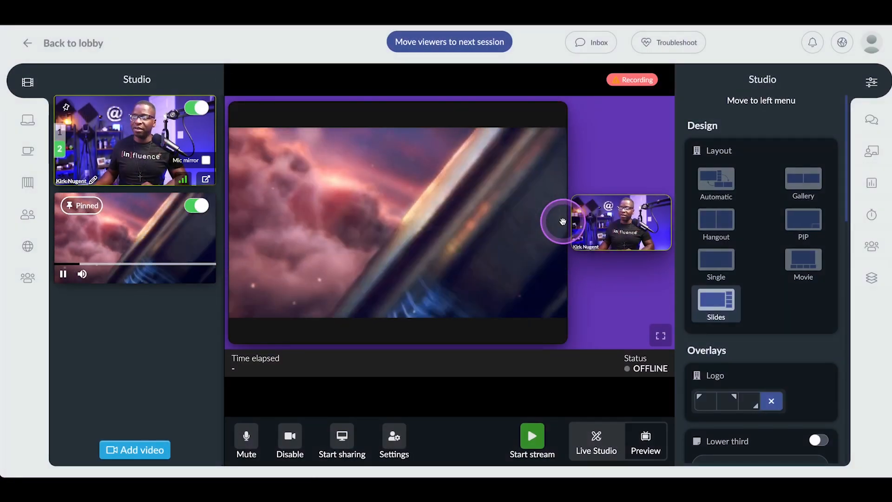
Step: Swap the presenter feed with the playing video on the stage and arrange them in the Gallery layout
{"action": "left_click_drag", "start_coordinate": [593, 226], "coordinate": [511, 227]}
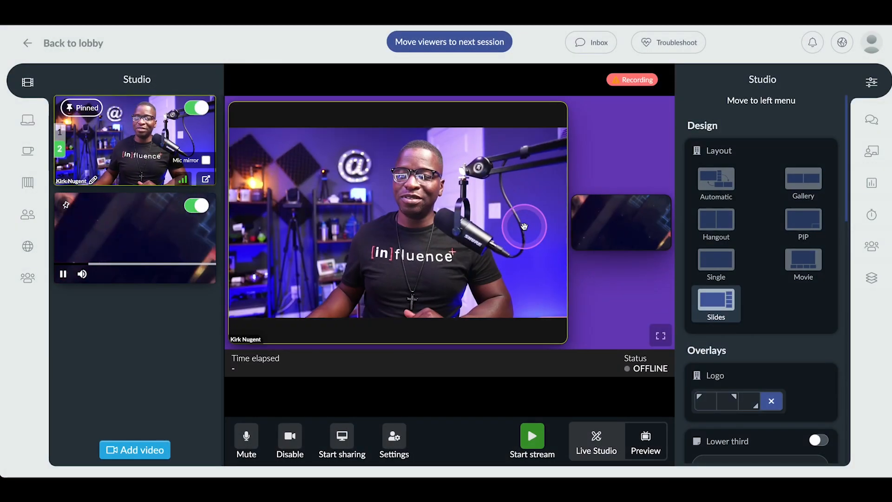
{"action": "left_click", "coordinate": [798, 180]}
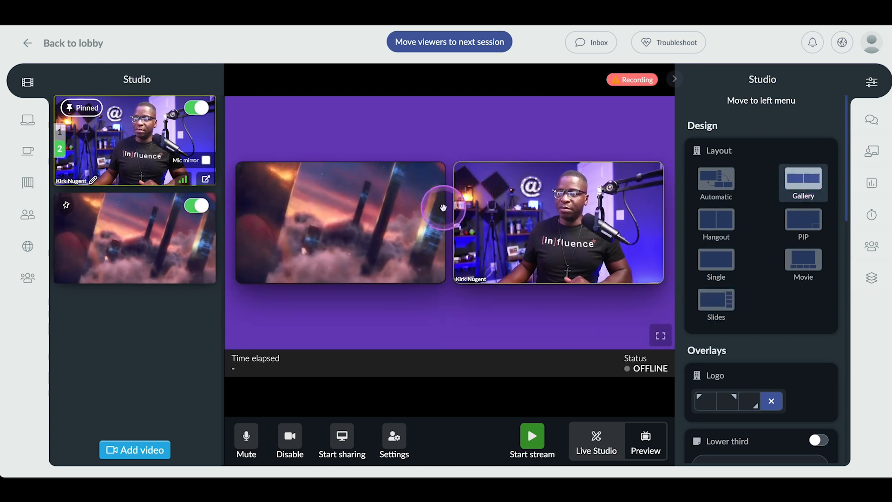
{"action": "left_click_drag", "start_coordinate": [454, 225], "coordinate": [378, 219]}
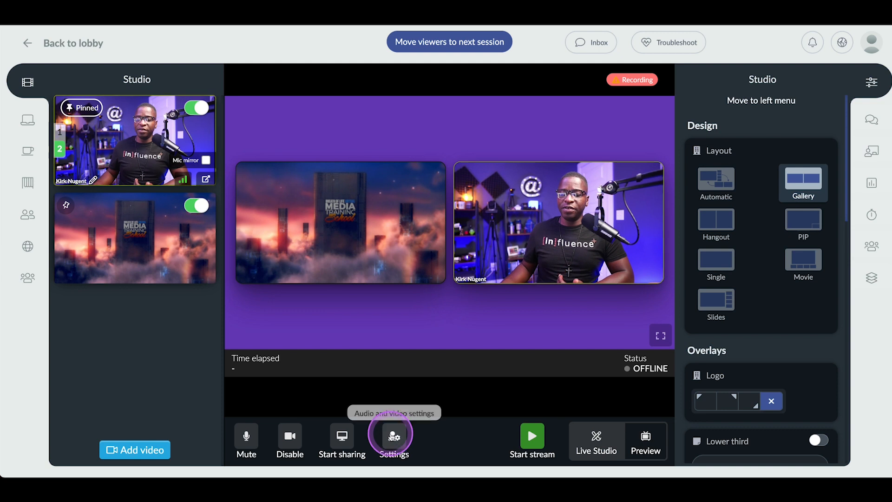
Step: Share Leveling up your Production LTLL compressed.pdf from the content library on the stage
{"action": "left_click", "coordinate": [343, 434]}
{"action": "left_click", "coordinate": [447, 223]}
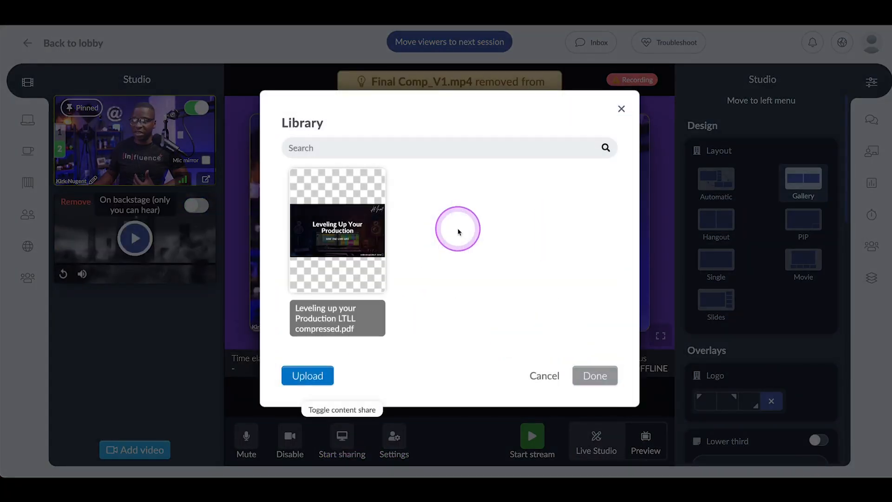
{"action": "left_click", "coordinate": [334, 237]}
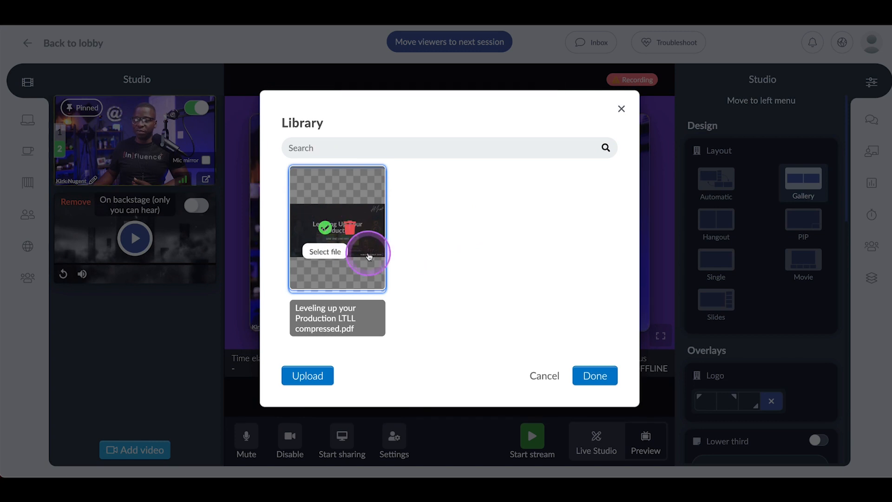
{"action": "left_click", "coordinate": [594, 374]}
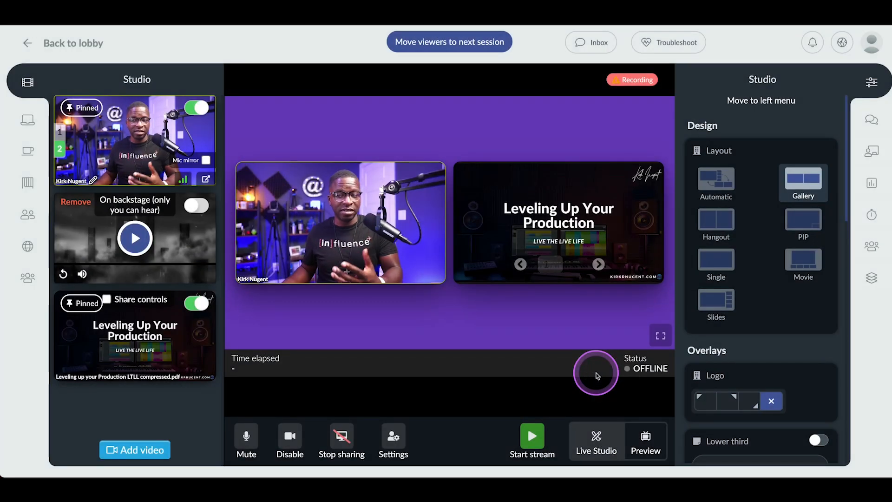
Step: Advance the shared presentation from its opening slide to slide 7, "Let there be Light!"
{"action": "left_click", "coordinate": [597, 263]}
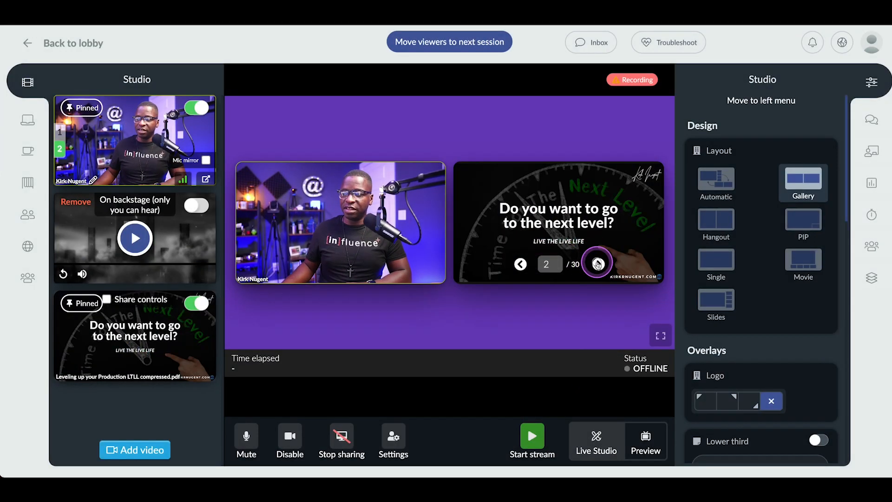
{"action": "left_click", "coordinate": [598, 264]}
{"action": "left_click", "coordinate": [598, 263]}
{"action": "left_click", "coordinate": [597, 264]}
{"action": "left_click", "coordinate": [598, 264]}
{"action": "left_click", "coordinate": [598, 263]}
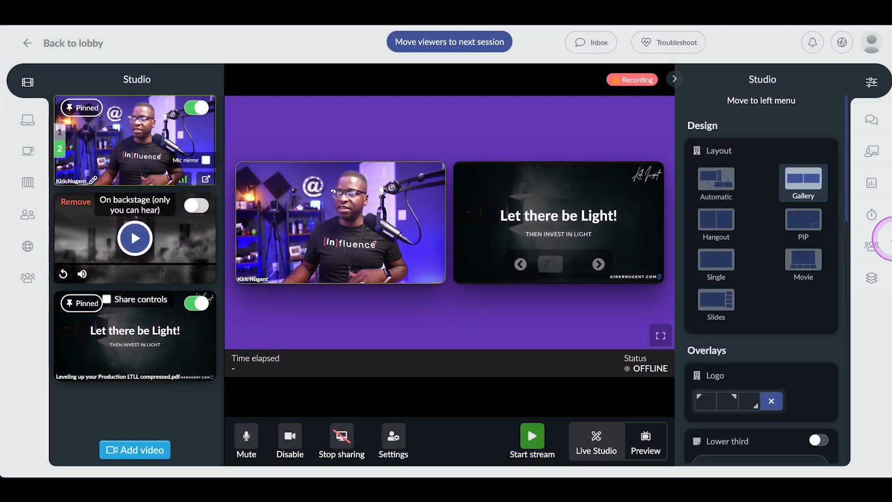
Step: Try the PIP layout with the presentation swapped into the main view, and switch the stage to the Slides layout
{"action": "left_click", "coordinate": [796, 222]}
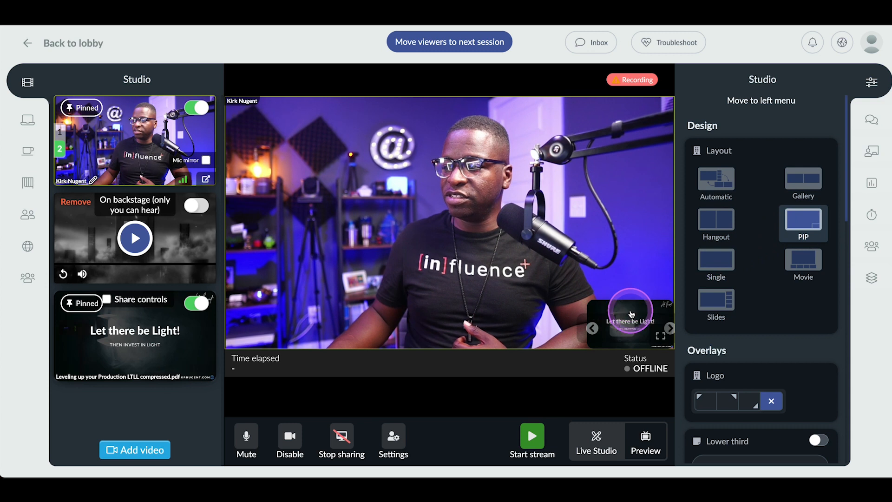
{"action": "left_click", "coordinate": [628, 305]}
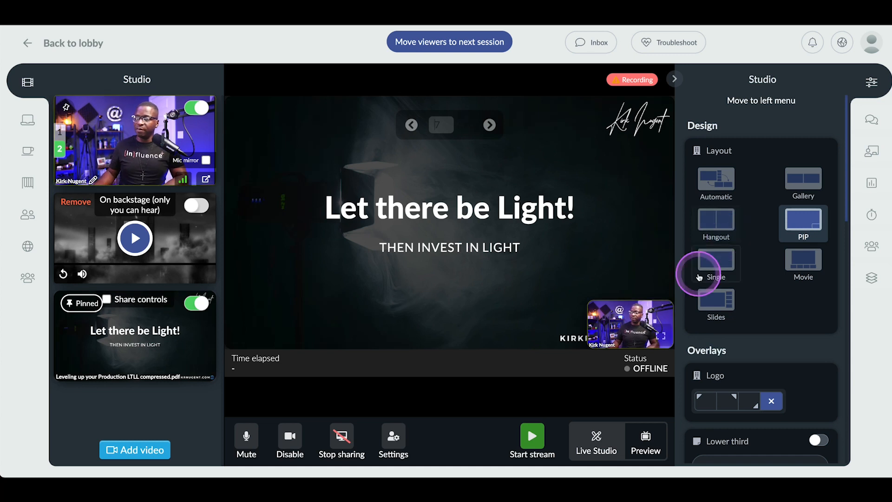
{"action": "left_click", "coordinate": [712, 297]}
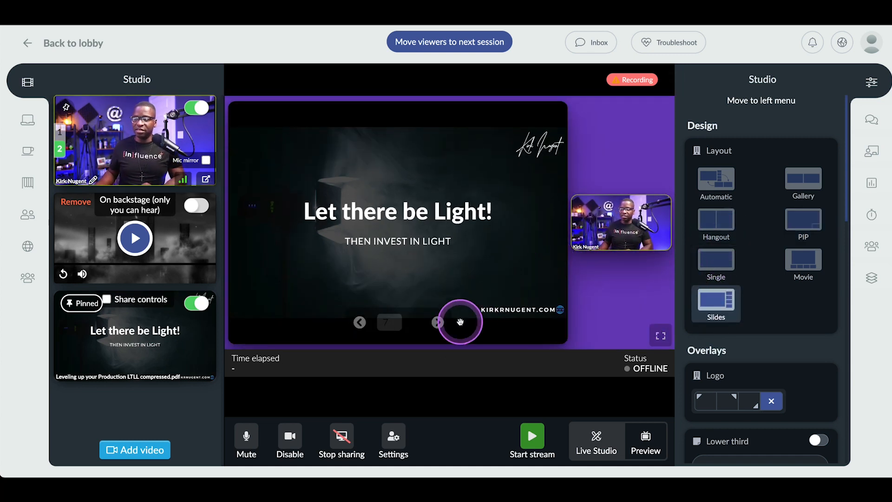
Step: Page forward and back through the shared presentation, ending on slide 5, "Setting up your Studio"
{"action": "left_click", "coordinate": [437, 322]}
{"action": "left_click", "coordinate": [437, 322]}
{"action": "left_click", "coordinate": [359, 322]}
{"action": "left_click", "coordinate": [359, 322]}
{"action": "left_click", "coordinate": [359, 322]}
{"action": "left_click", "coordinate": [359, 322]}
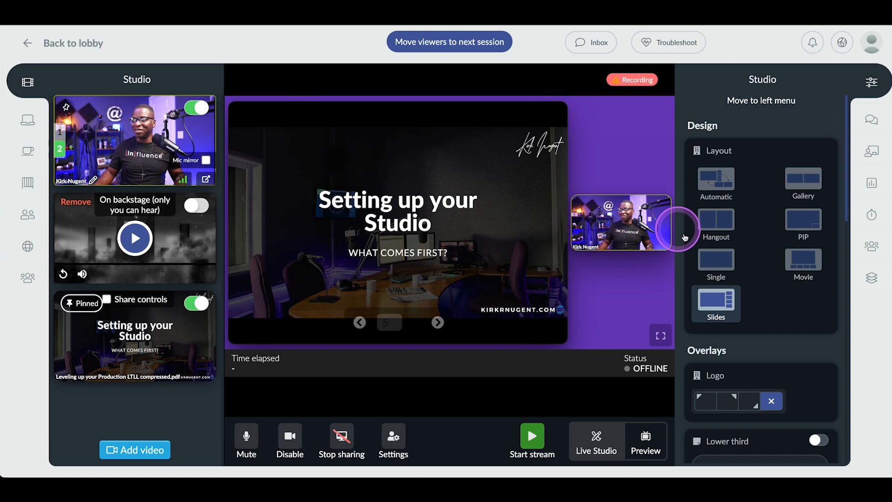
Step: Relocate the studio settings to the left menu and arrange the stage in the Gallery layout with the presenter ahead of the slides
{"action": "left_click", "coordinate": [757, 101]}
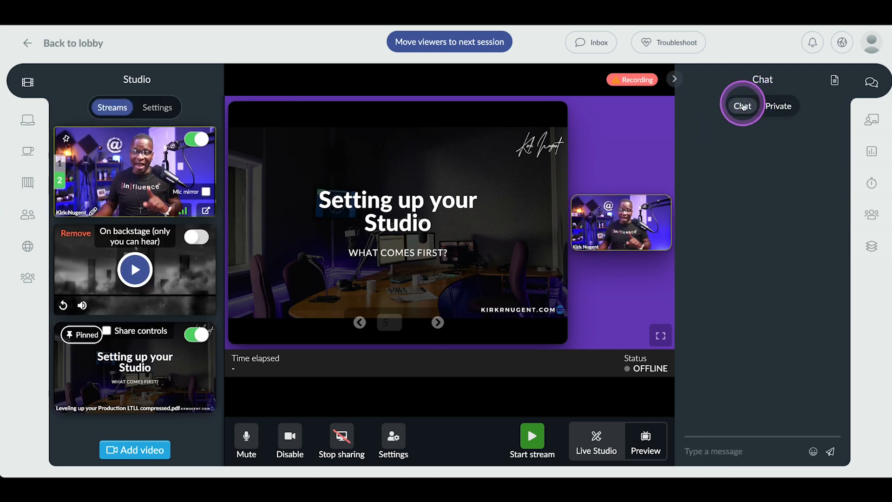
{"action": "left_click", "coordinate": [149, 109]}
{"action": "scroll", "coordinate": [137, 214], "scroll_direction": "down", "scroll_amount": 5}
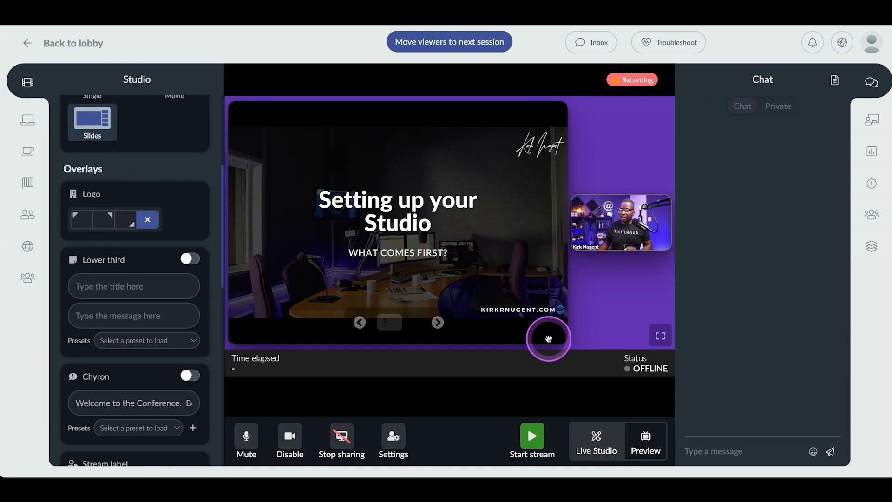
{"action": "scroll", "coordinate": [174, 173], "scroll_direction": "up", "scroll_amount": 3}
{"action": "left_click", "coordinate": [175, 136]}
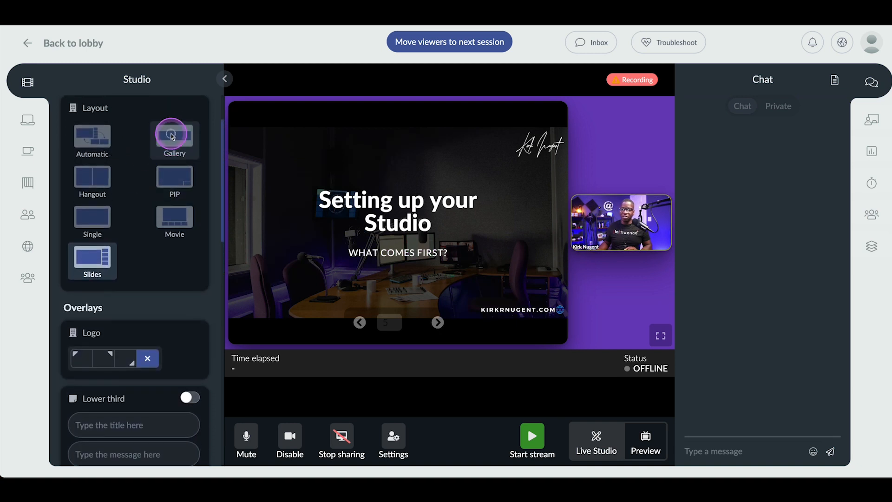
{"action": "left_click_drag", "start_coordinate": [356, 211], "coordinate": [284, 258]}
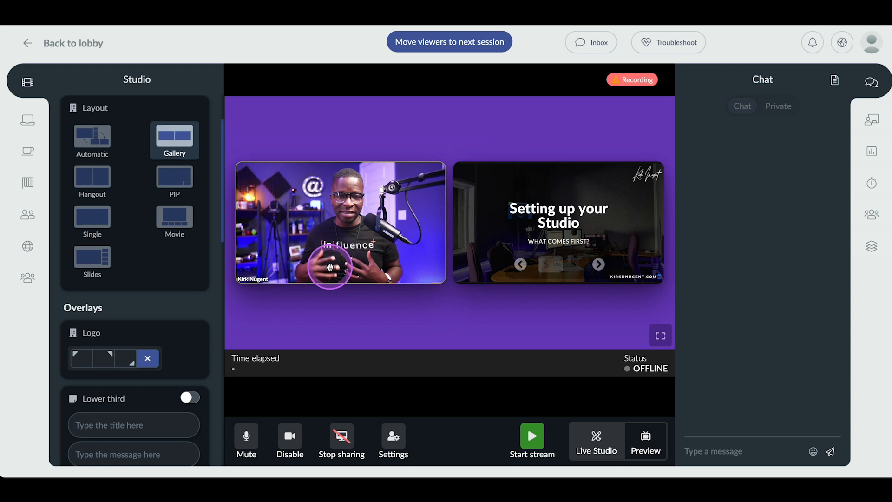
Step: Show the logo overlay on the stage, try its three corner positions, and settle on the upper-left corner
{"action": "scroll", "coordinate": [167, 277], "scroll_direction": "down", "scroll_amount": 2}
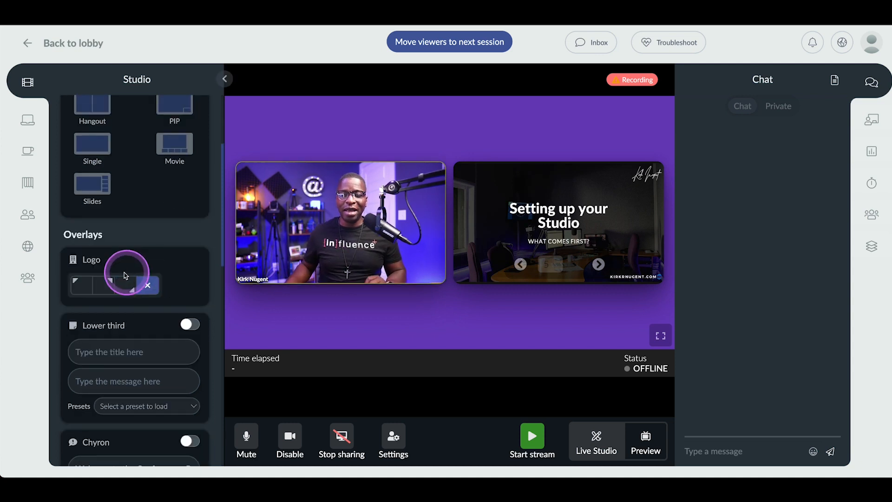
{"action": "left_click", "coordinate": [81, 282]}
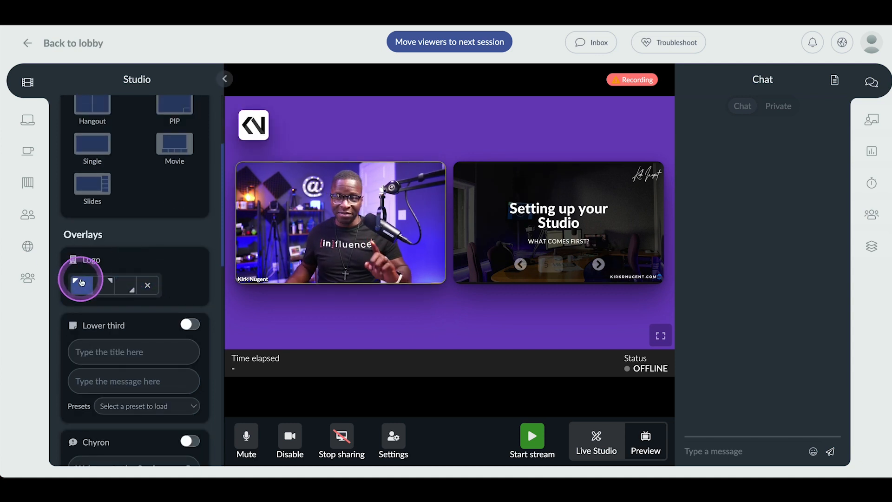
{"action": "left_click", "coordinate": [110, 280]}
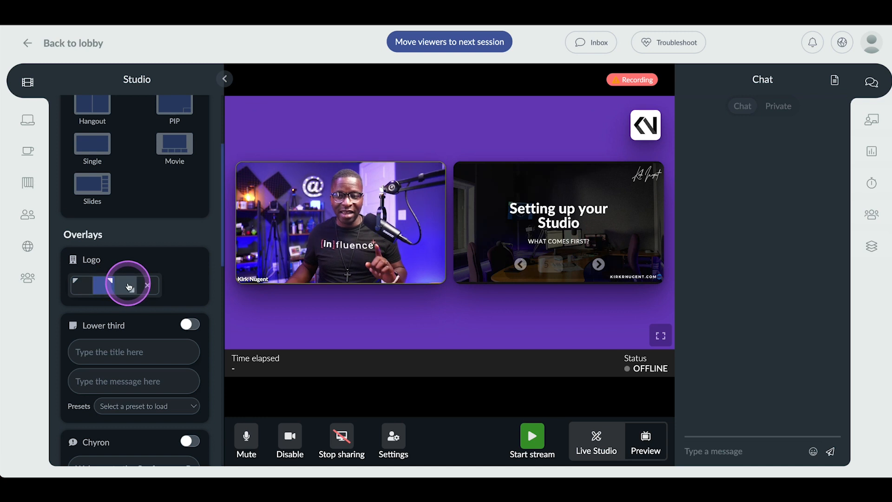
{"action": "left_click", "coordinate": [126, 287]}
{"action": "left_click", "coordinate": [81, 287]}
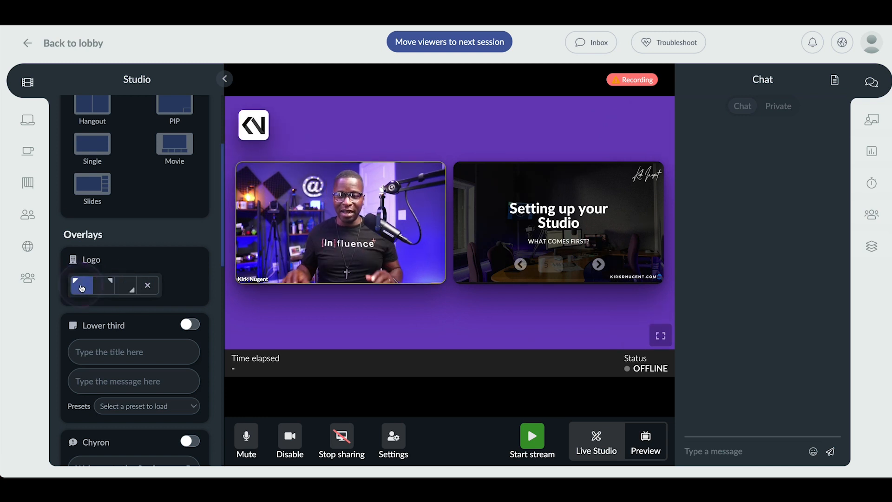
Step: Enable the lower third with the presenter's full name as title and "Live Video Coach" as message
{"action": "left_click", "coordinate": [190, 324]}
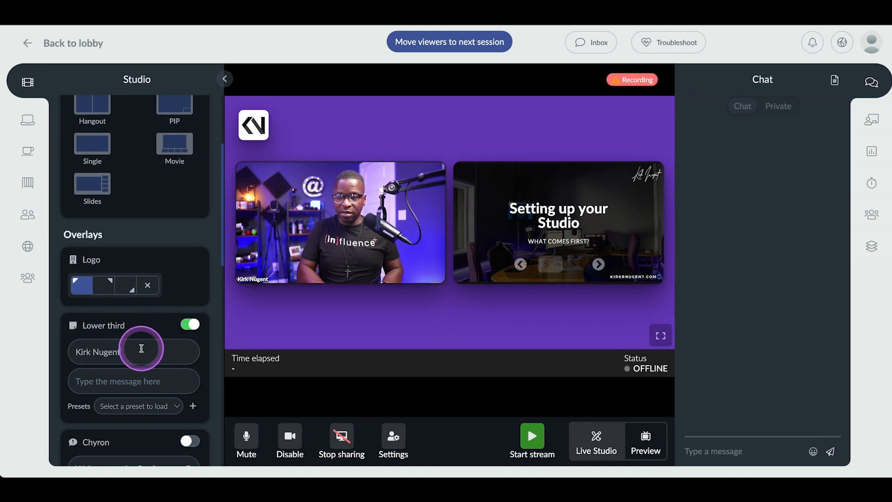
{"action": "key", "text": "Tab"}
{"action": "type", "text": "L"}
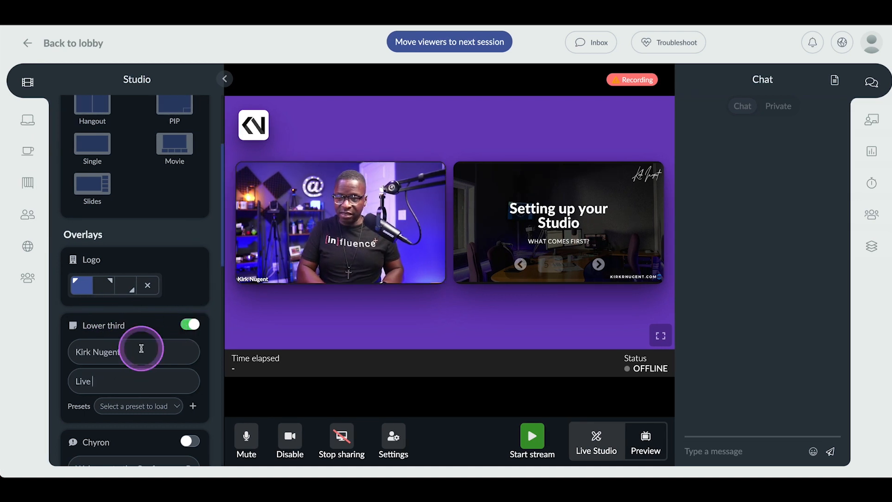
{"action": "left_click", "coordinate": [189, 324]}
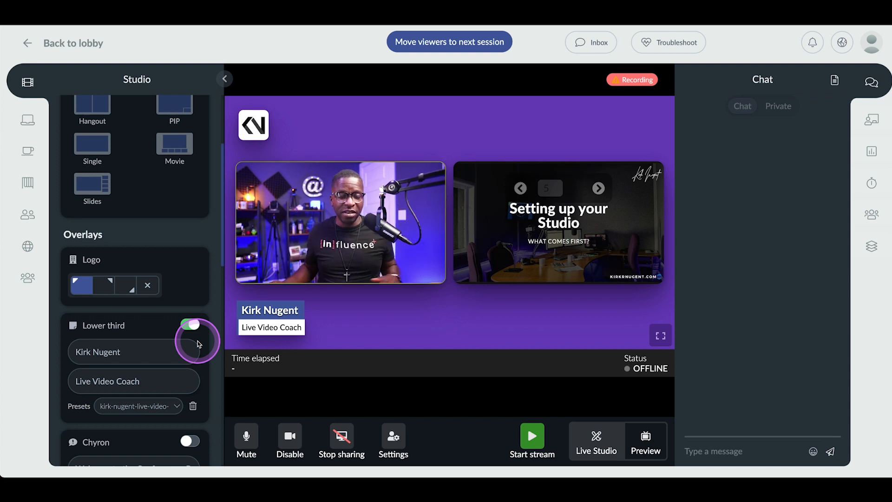
Step: Turn on the chyron with the "Welcome to the Conference. Be sure to take advantage of networking." message
{"action": "scroll", "coordinate": [191, 337], "scroll_direction": "down", "scroll_amount": 2}
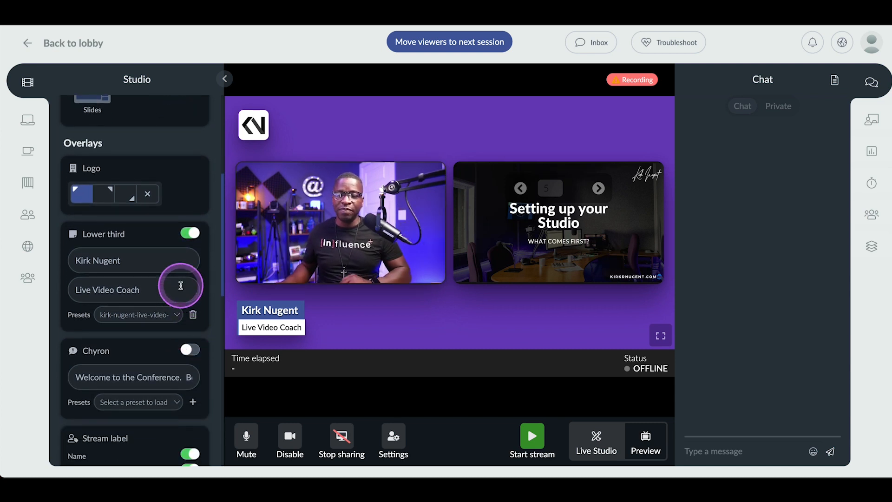
{"action": "scroll", "coordinate": [182, 284], "scroll_direction": "down", "scroll_amount": 1}
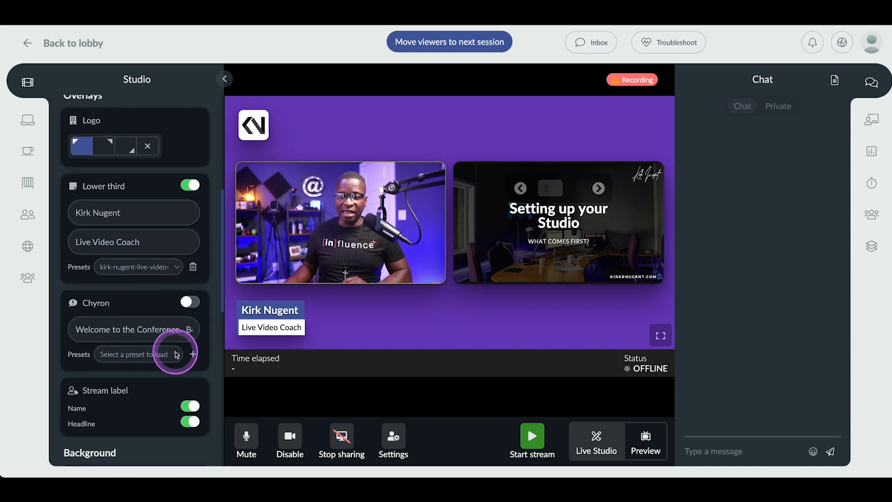
{"action": "left_click", "coordinate": [187, 302]}
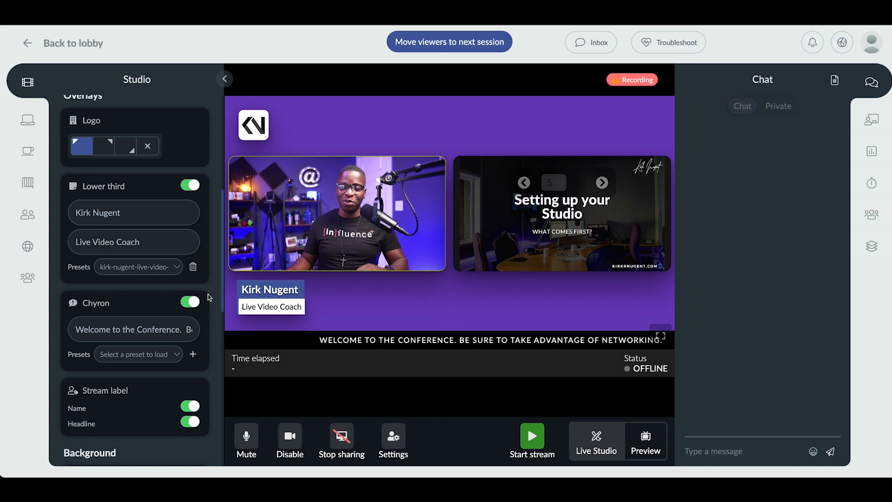
Step: Change the stage's background color to red and back to purple
{"action": "scroll", "coordinate": [173, 295], "scroll_direction": "down", "scroll_amount": 4}
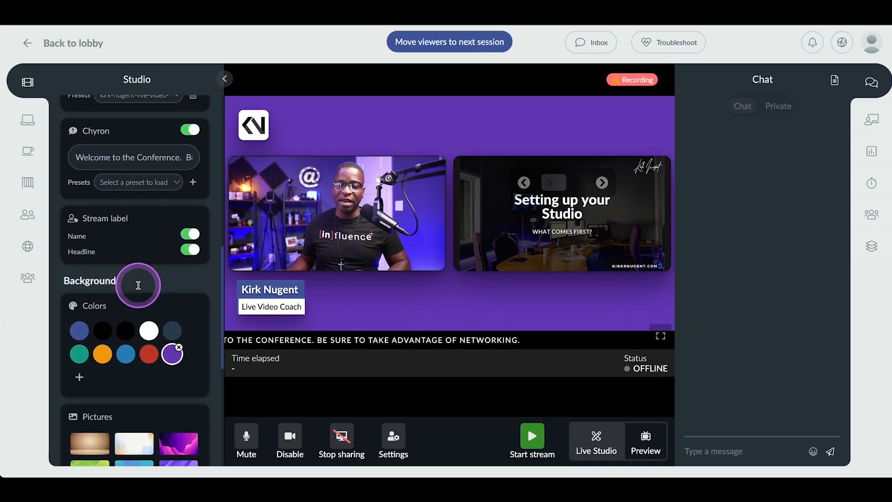
{"action": "scroll", "coordinate": [170, 343], "scroll_direction": "down", "scroll_amount": 2}
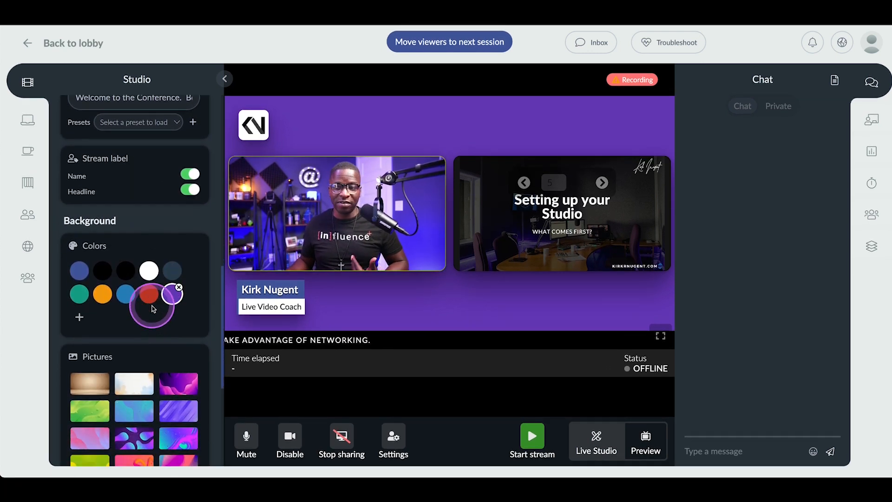
{"action": "left_click", "coordinate": [148, 300]}
{"action": "left_click", "coordinate": [169, 298]}
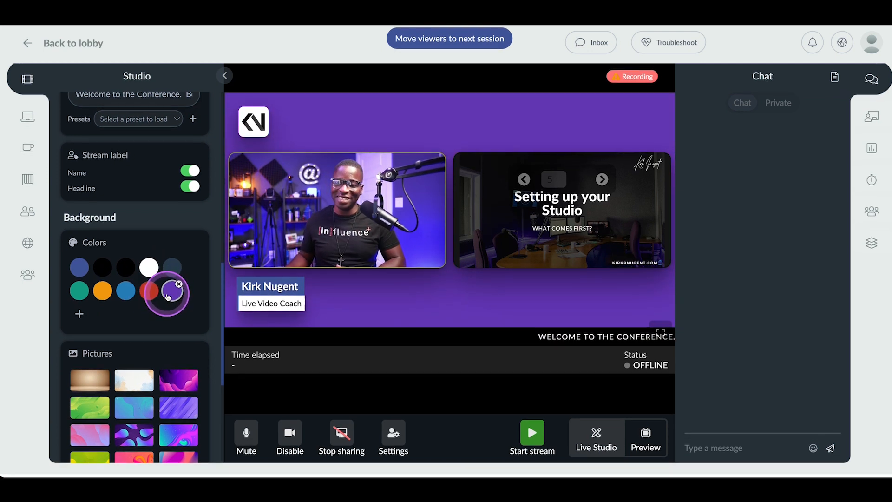
Step: Try several background pictures on the stage, ending on the purple diagonal-stripe one, and point out the option to upload an image
{"action": "scroll", "coordinate": [167, 290], "scroll_direction": "down", "scroll_amount": 5}
{"action": "left_click", "coordinate": [179, 274]}
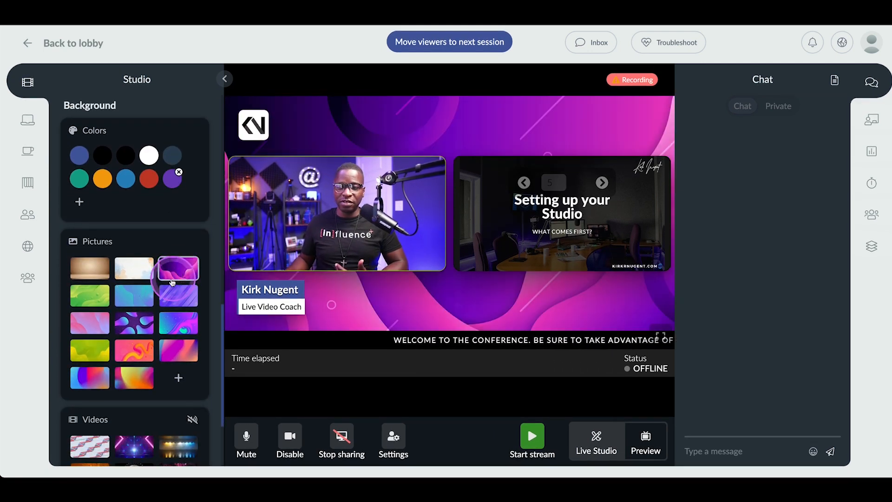
{"action": "left_click", "coordinate": [130, 266]}
{"action": "left_click", "coordinate": [133, 299]}
{"action": "left_click", "coordinate": [176, 294]}
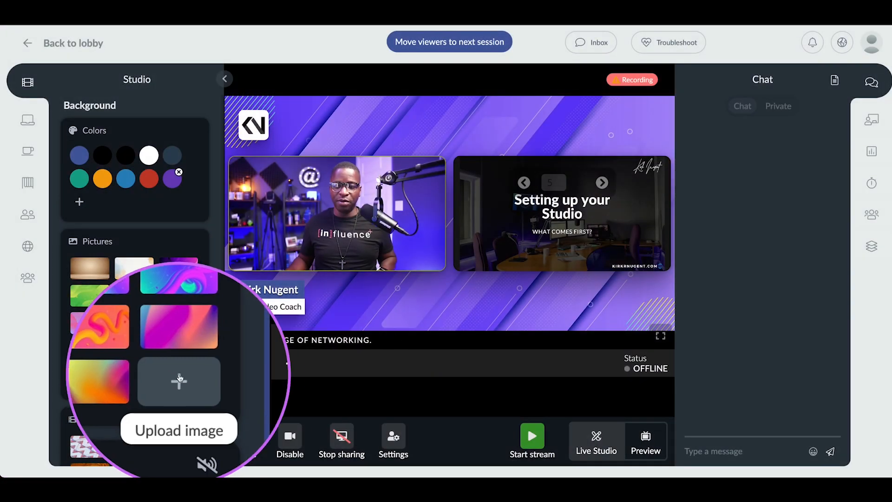
{"action": "left_click", "coordinate": [182, 375]}
Step: Try the video backgrounds and apply the green digital circuit one to the stage
{"action": "scroll", "coordinate": [182, 375], "scroll_direction": "down", "scroll_amount": 3}
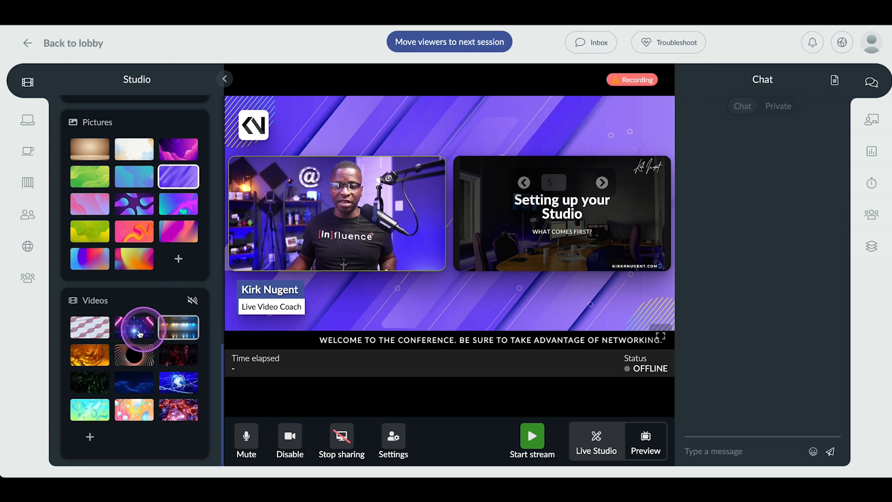
{"action": "left_click", "coordinate": [89, 358]}
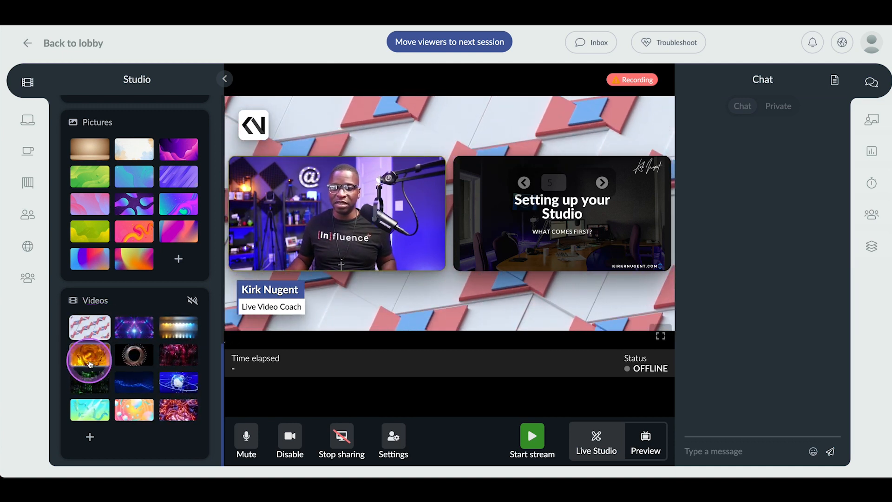
{"action": "left_click", "coordinate": [92, 384]}
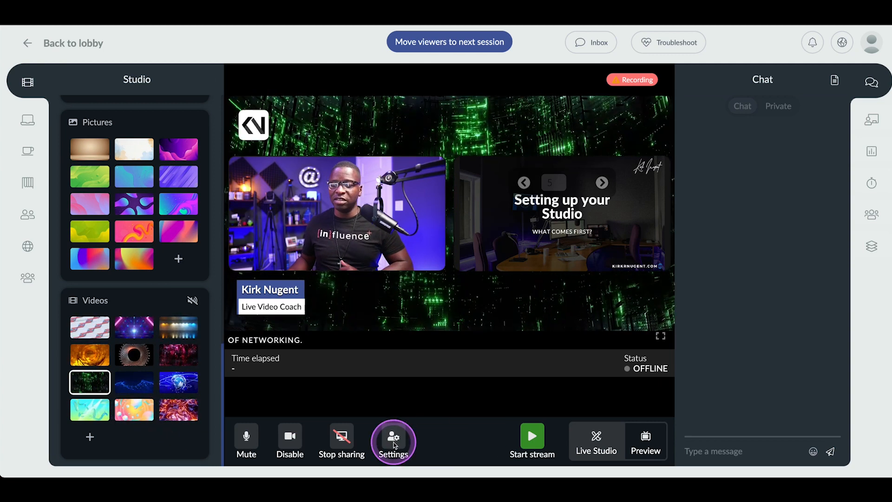
Step: Like the attendee's "Test" question in the audience questions and publish it on the stage
{"action": "scroll", "coordinate": [165, 330], "scroll_direction": "up", "scroll_amount": 15}
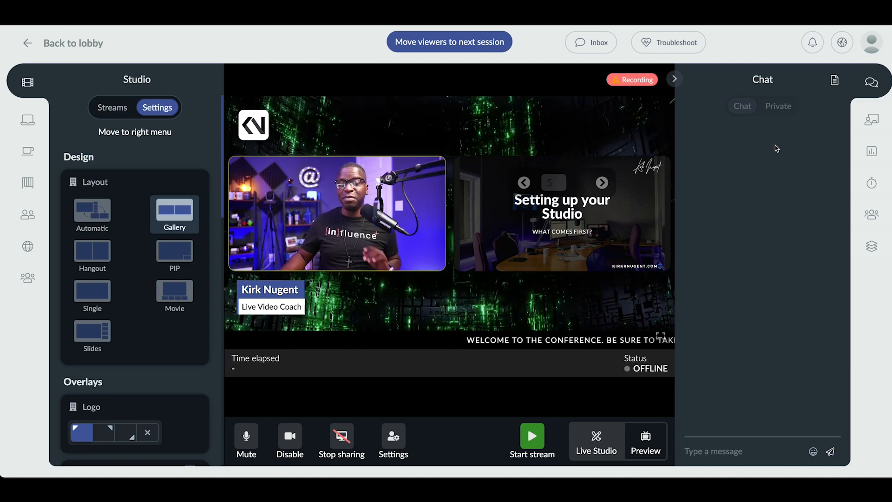
{"action": "left_click", "coordinate": [861, 123]}
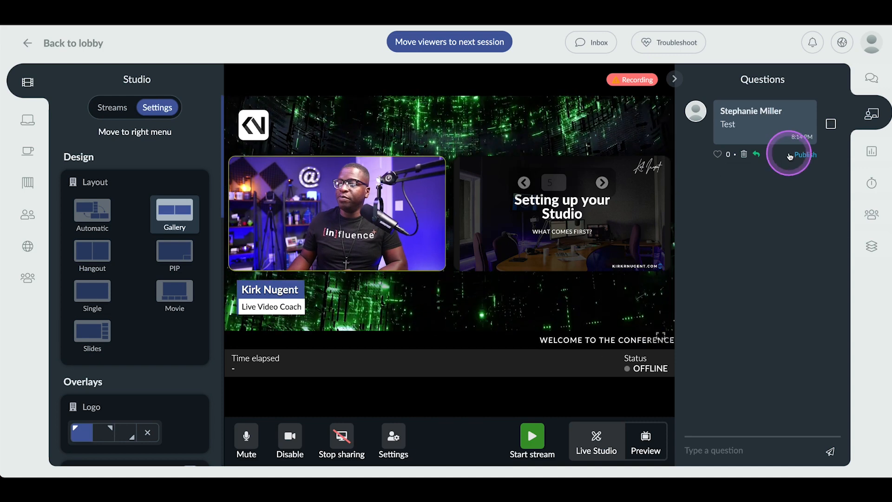
{"action": "left_click", "coordinate": [719, 154]}
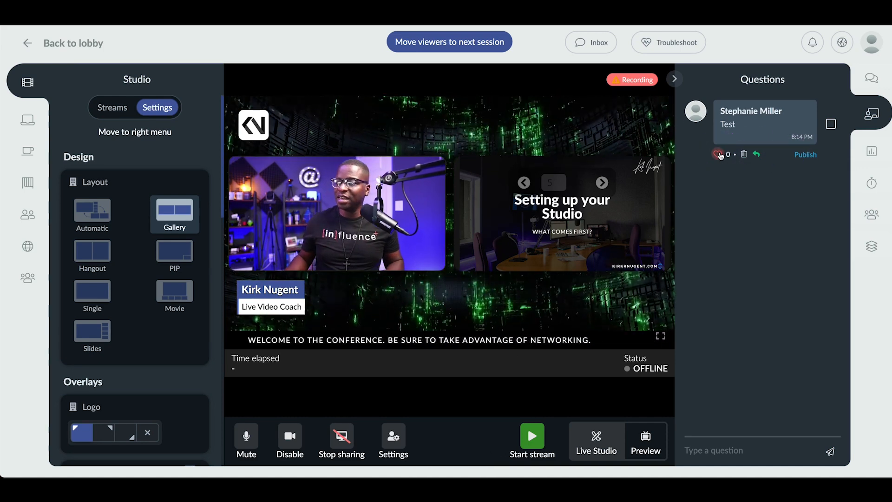
{"action": "left_click", "coordinate": [806, 154]}
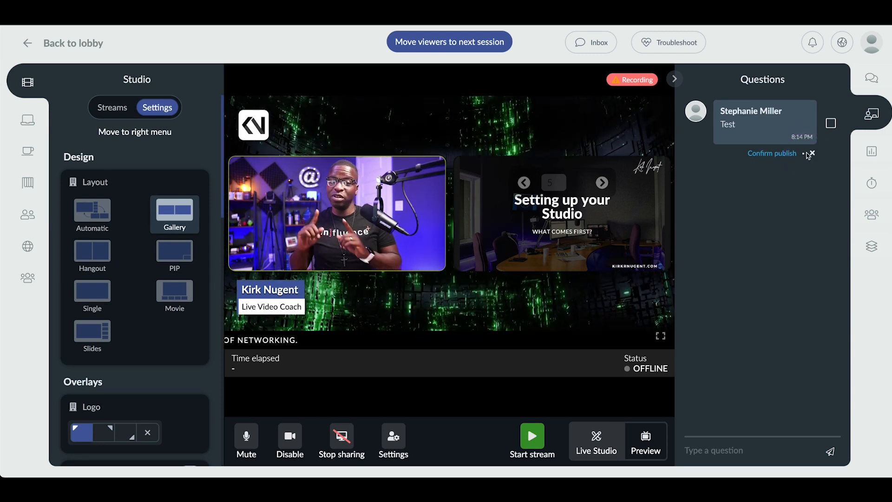
{"action": "left_click", "coordinate": [785, 153]}
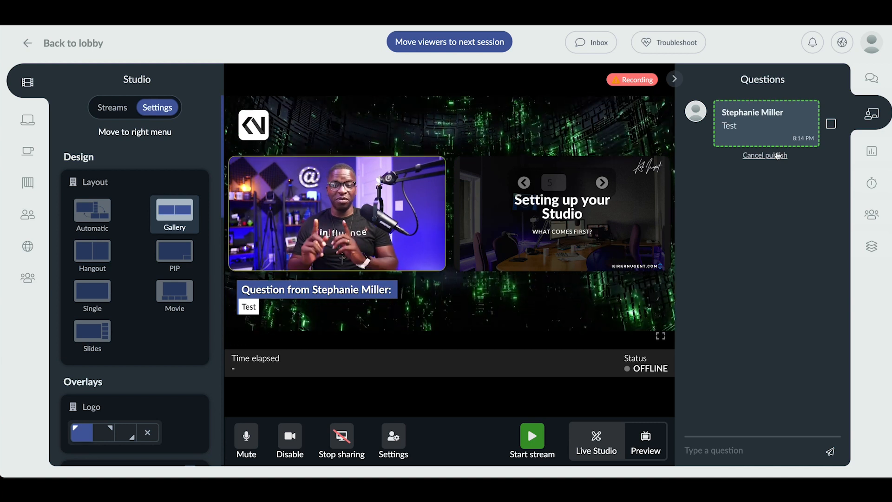
Step: Switch the presenter's stream to camera 2, try returning to camera 1, and select camera 2 again
{"action": "left_click", "coordinate": [114, 107]}
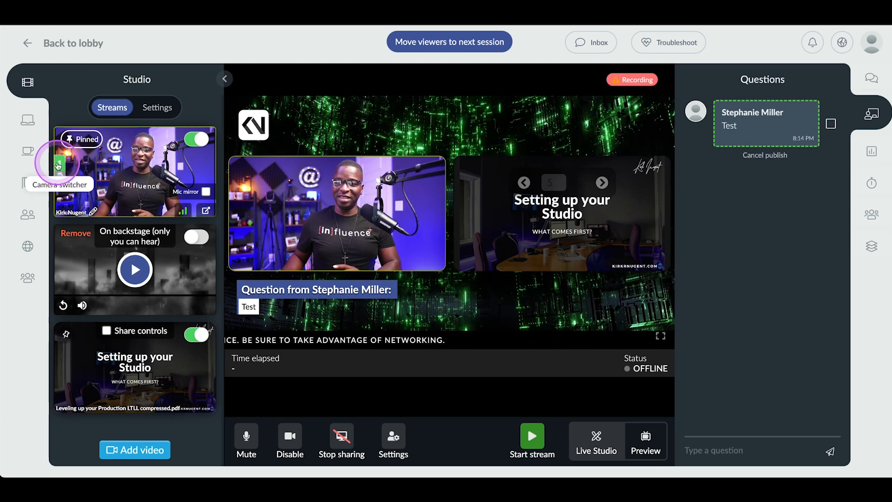
{"action": "left_click", "coordinate": [60, 181]}
{"action": "left_click", "coordinate": [61, 181]}
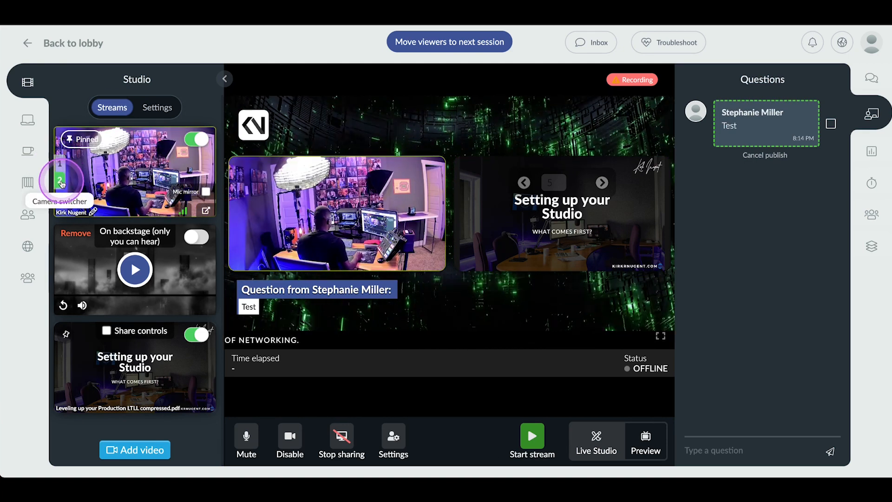
{"action": "left_click", "coordinate": [59, 163]}
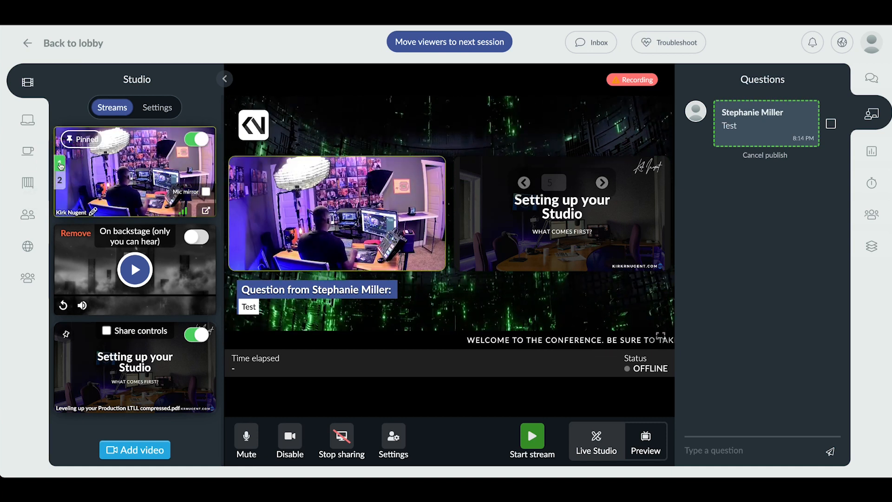
{"action": "left_click", "coordinate": [60, 164]}
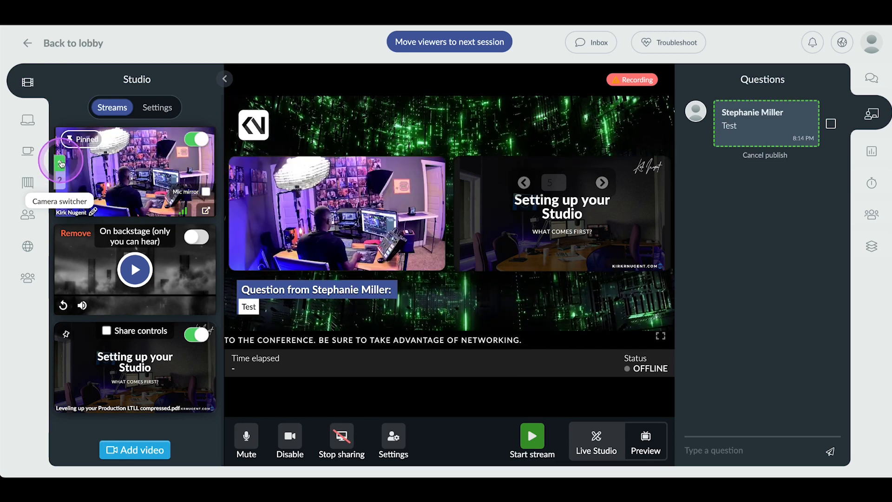
{"action": "left_click", "coordinate": [62, 182]}
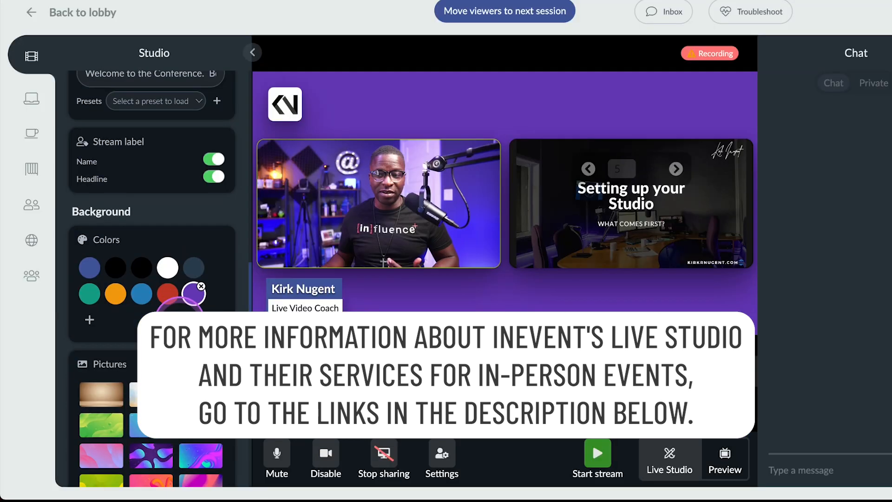
Step: Try red as the stage's background color and settle on purple
{"action": "left_click", "coordinate": [166, 297]}
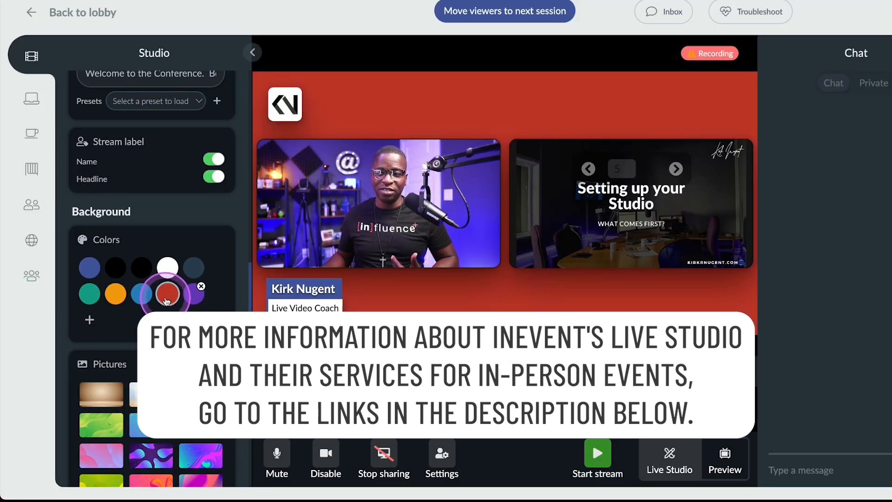
{"action": "left_click", "coordinate": [187, 298]}
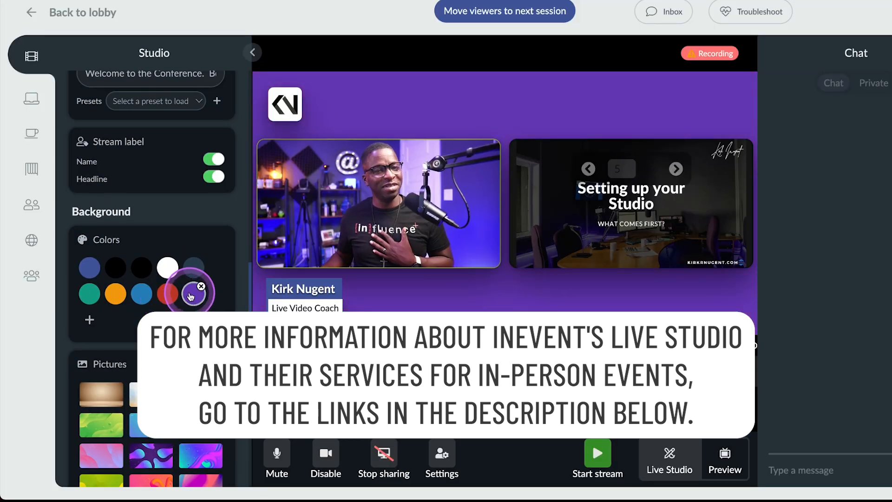
{"action": "scroll", "coordinate": [188, 297], "scroll_direction": "down", "scroll_amount": 3}
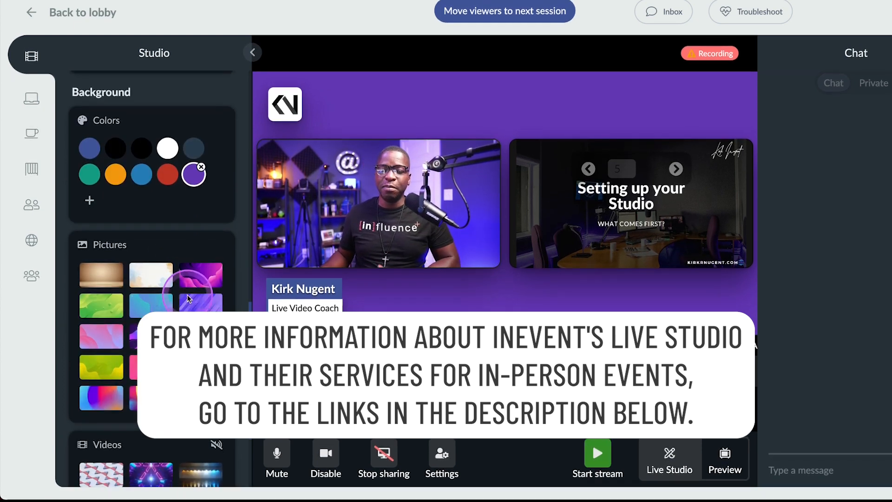